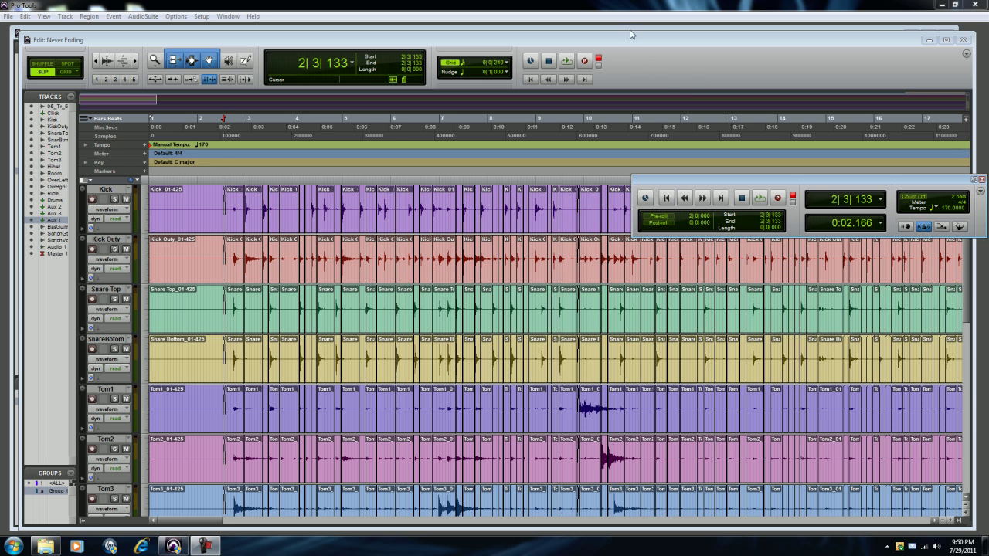
Switch the Never Ending session from the Edit window to the Mix window
key(ctrl+equal)
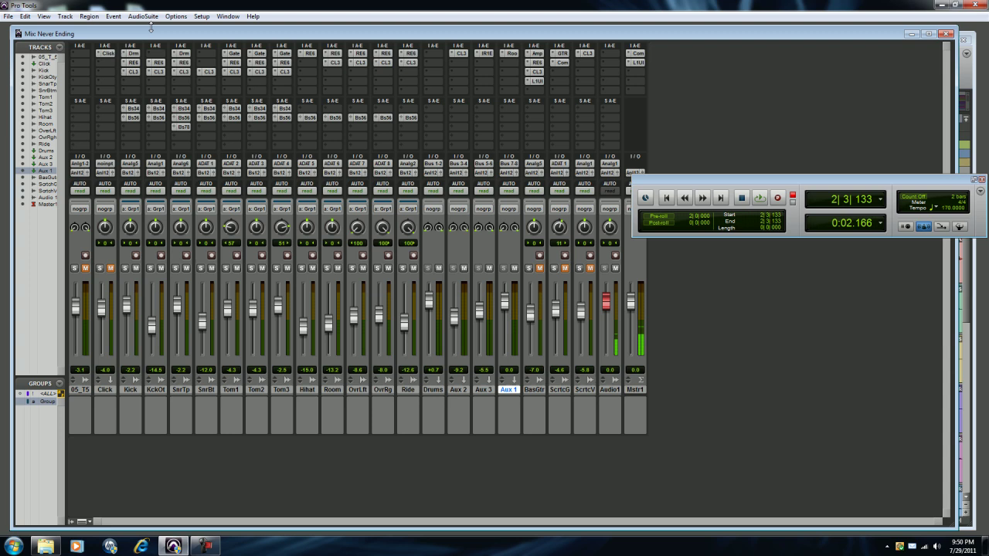
Mute the Aux 1 and Aux 3 tracks and check the track list in the Edit window
drag(129, 52, 412, 54)
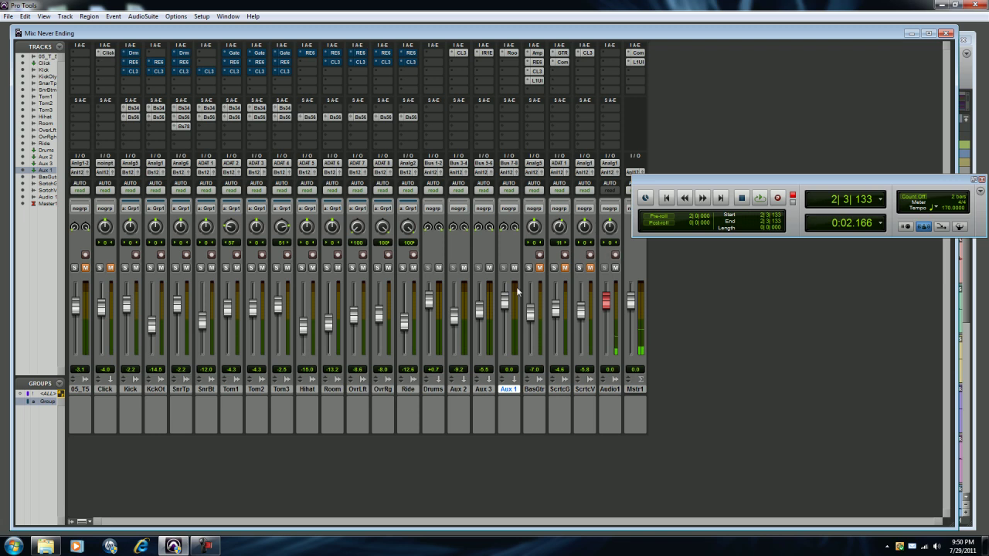
drag(514, 267, 464, 268)
key(ctrl+equal)
scroll(316, 323, up, 2)
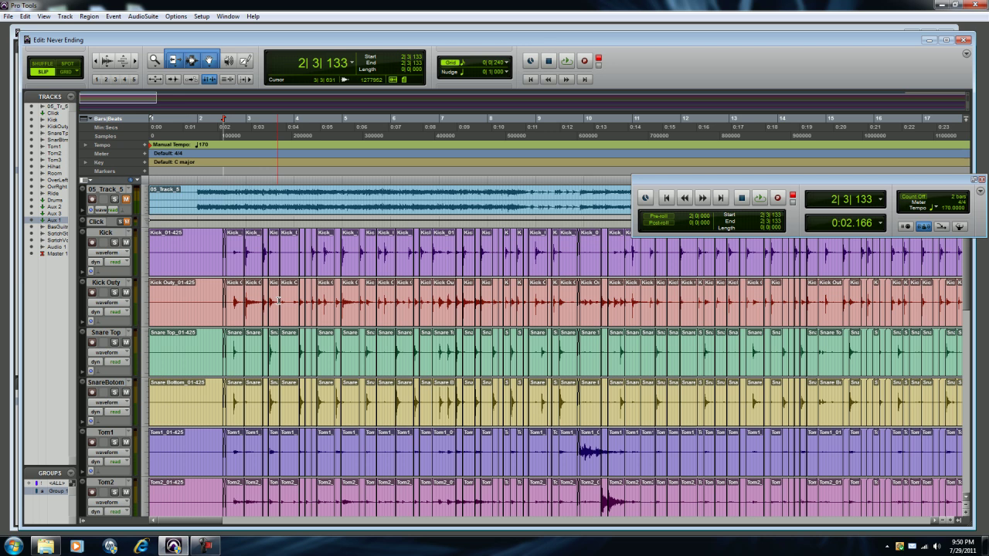
key(ctrl+equal)
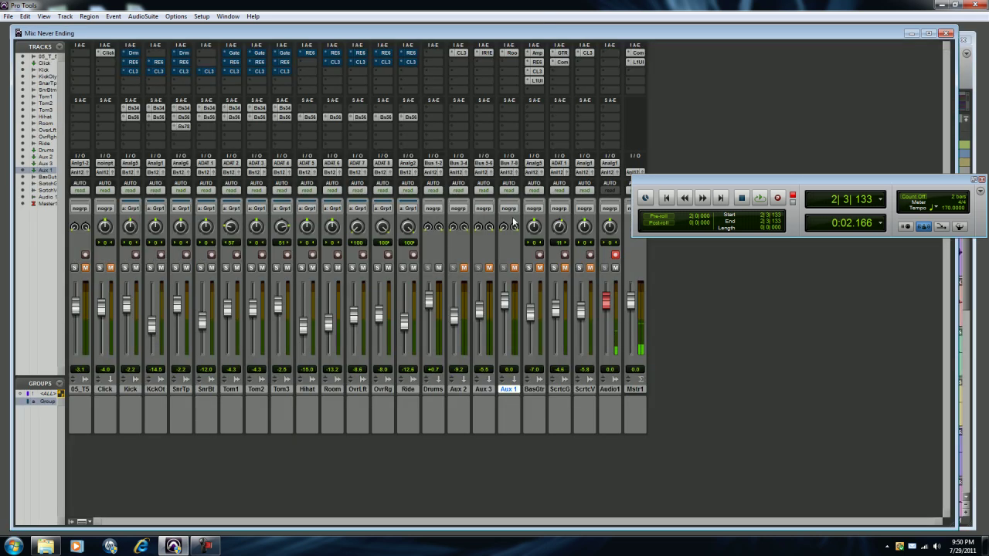
Play back the drums while scrolling through the waveforms, then stop and return to the mixer
key(space)
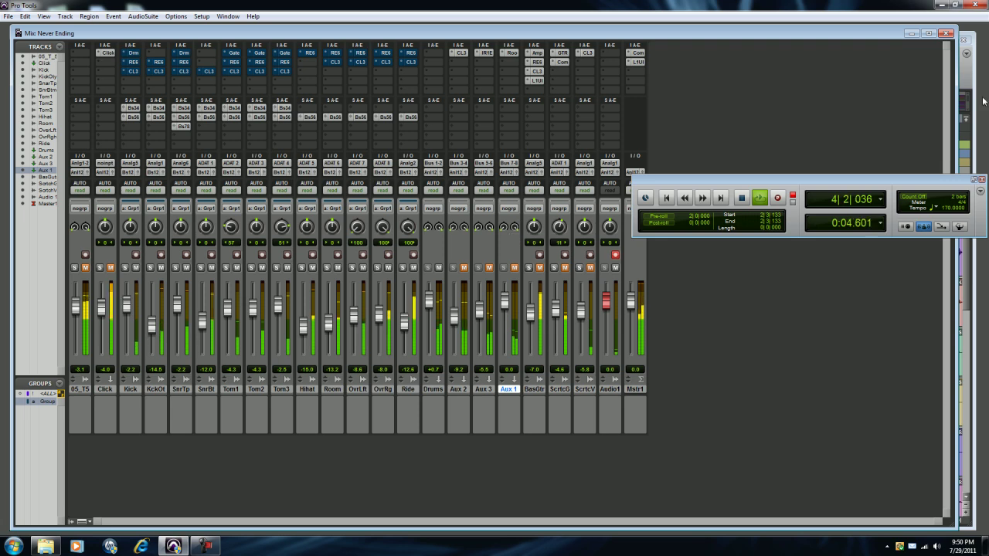
key(ctrl+equal)
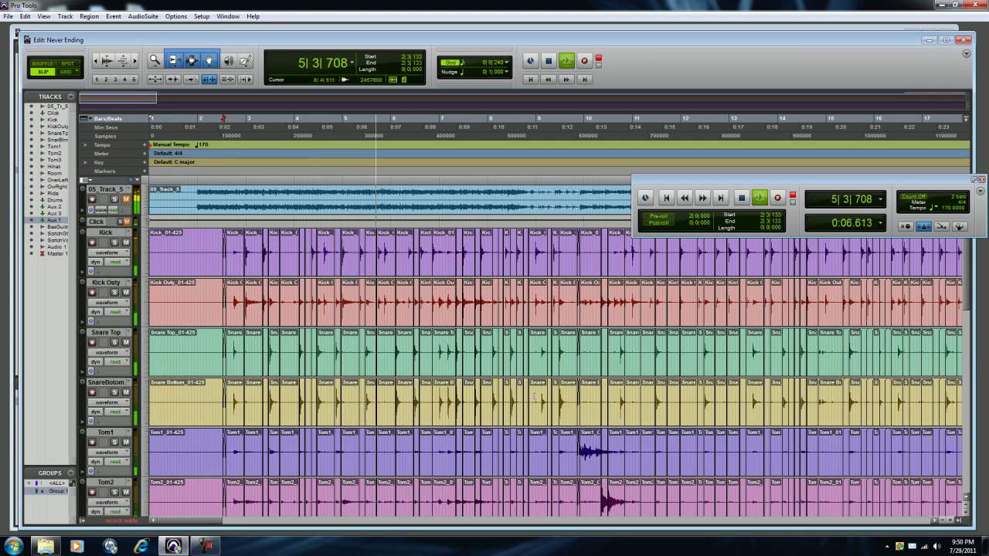
scroll(533, 396, down, 3)
scroll(534, 395, down, 4)
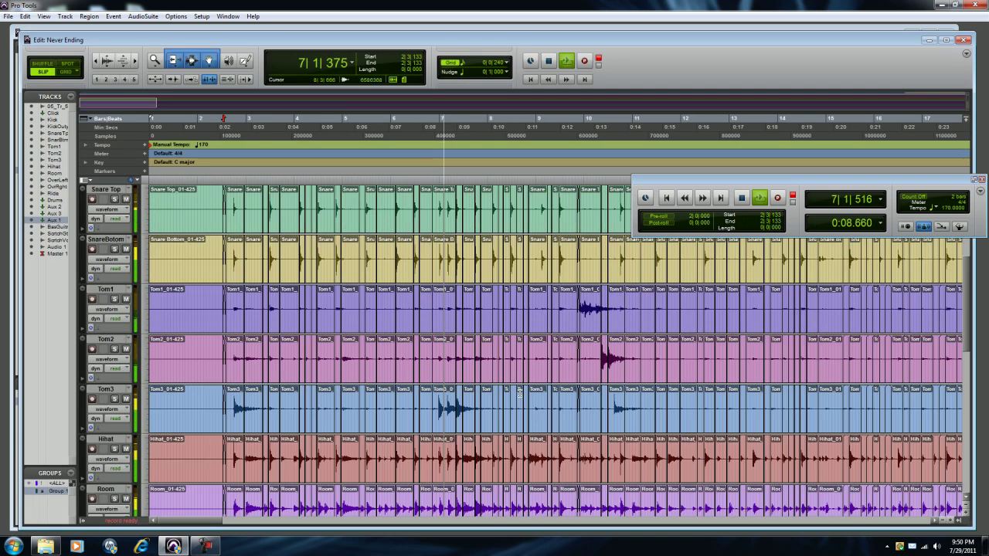
key(space)
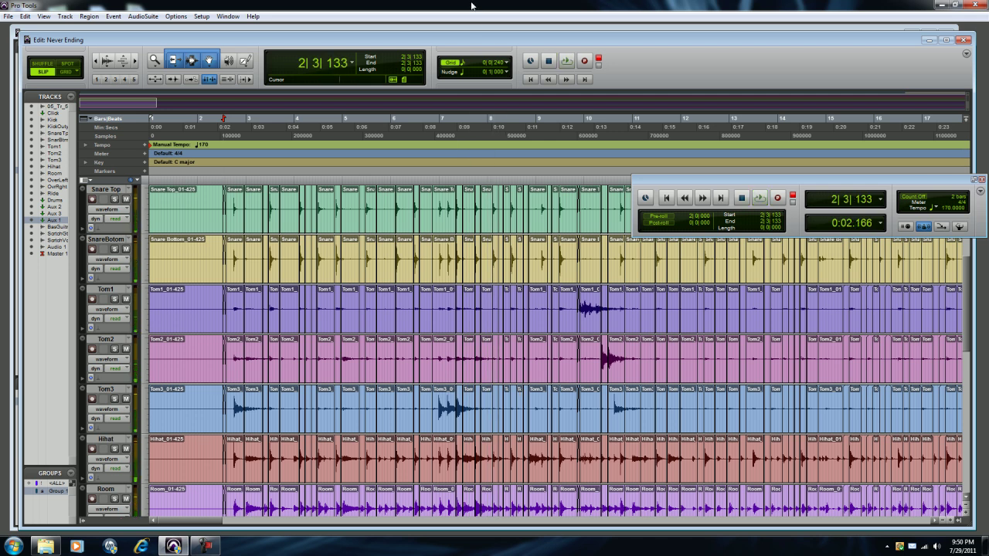
key(ctrl+equal)
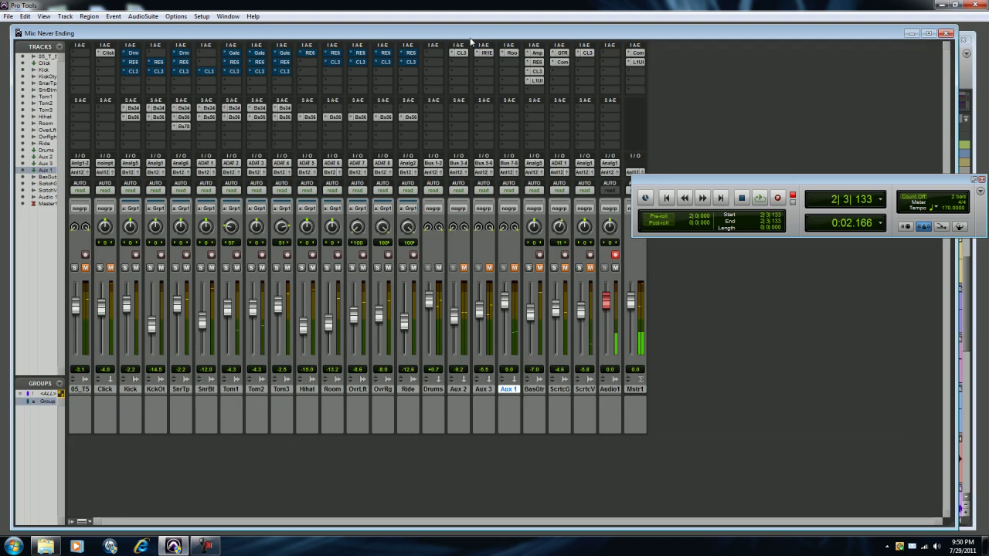
Select the Kick track and open its Drumagog plug-in showing the Kick AVALON sample
click(129, 388)
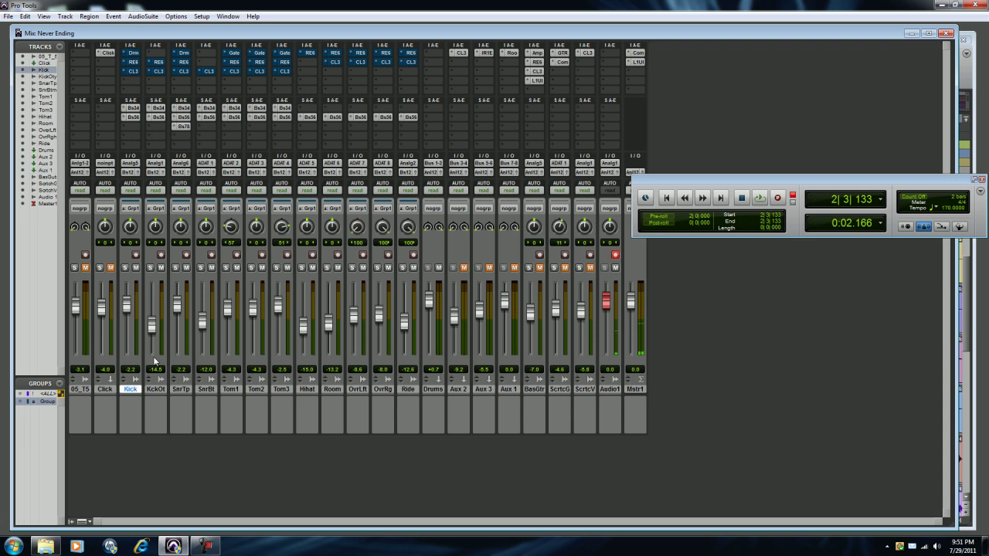
click(137, 57)
drag(436, 215, 773, 143)
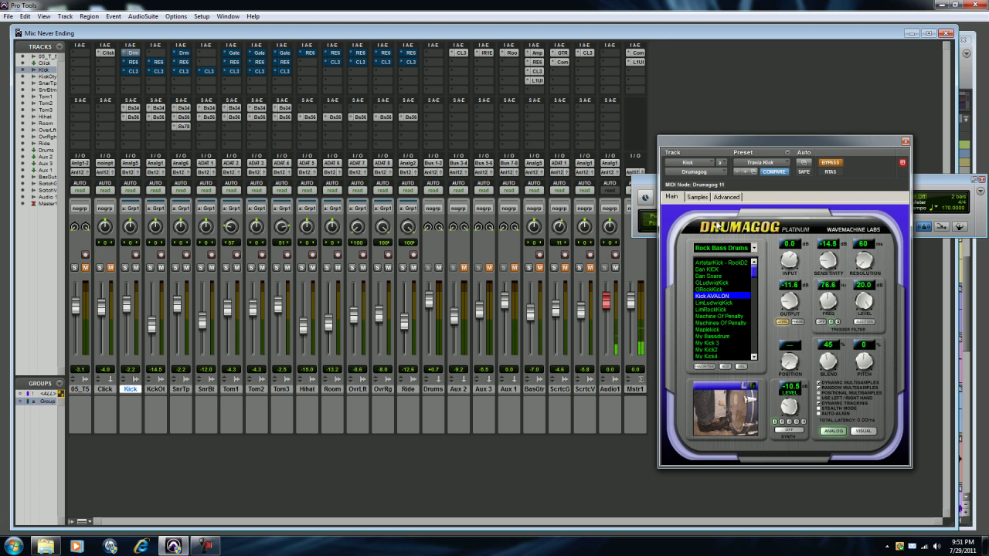
Review Drumagog's loaded samples, return to the Main page, and move the window off the transport
click(703, 199)
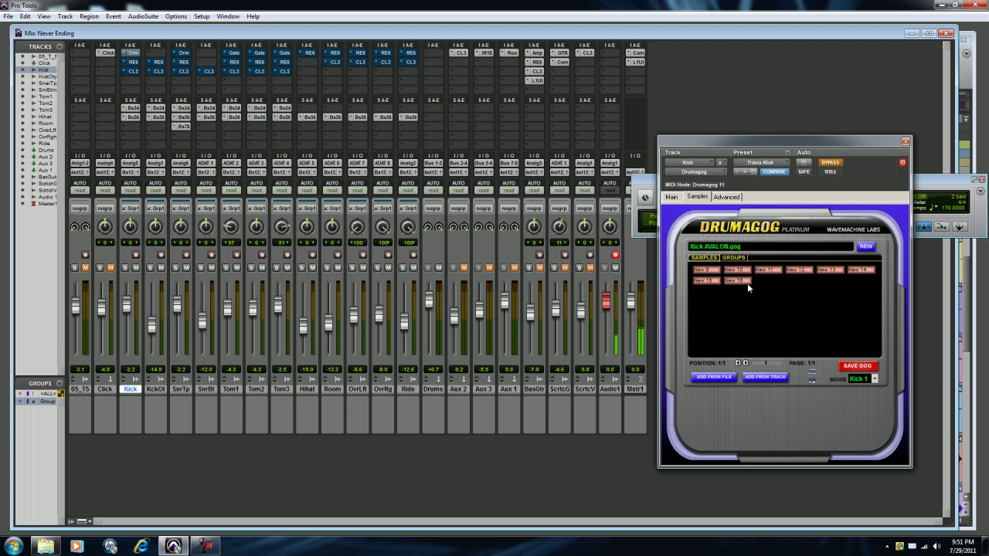
click(671, 198)
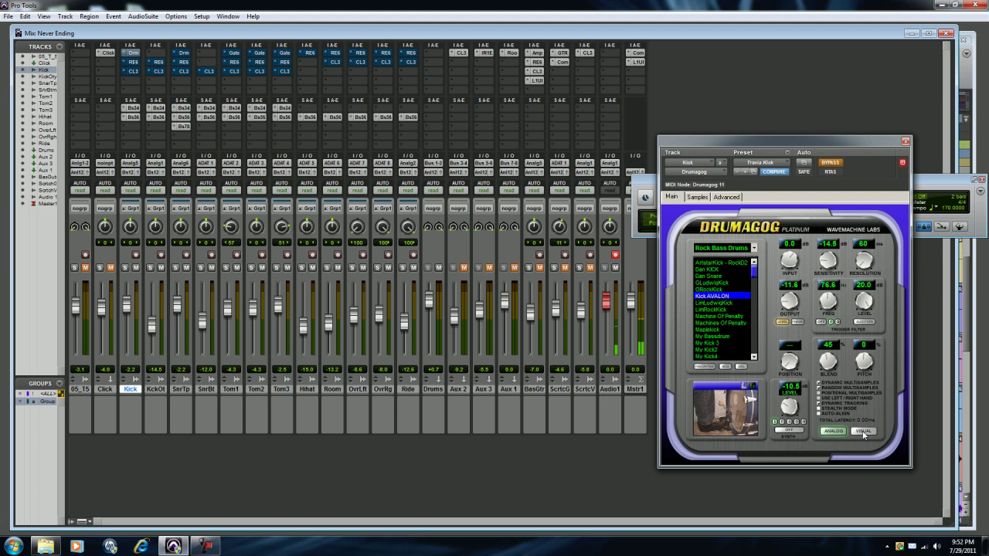
drag(747, 143, 727, 129)
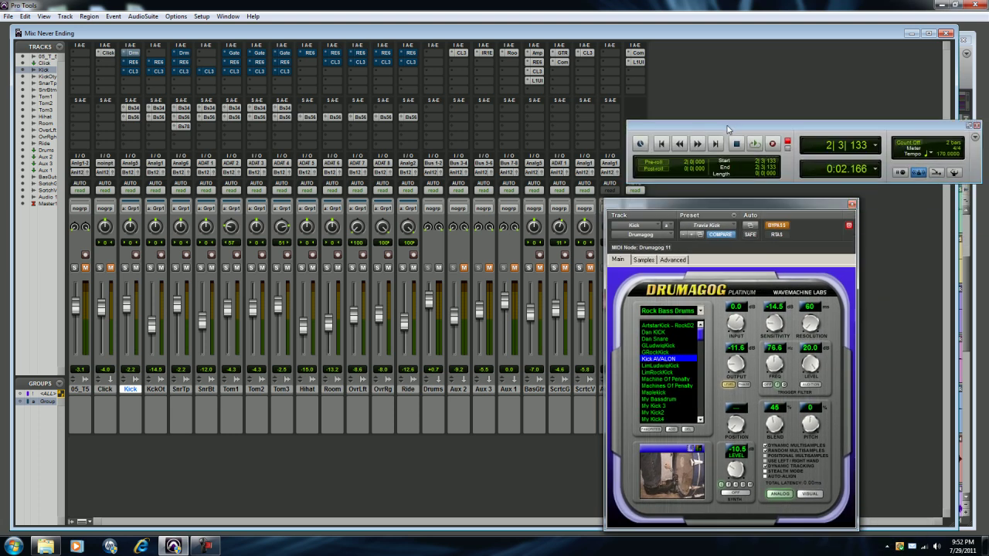
drag(745, 200, 508, 139)
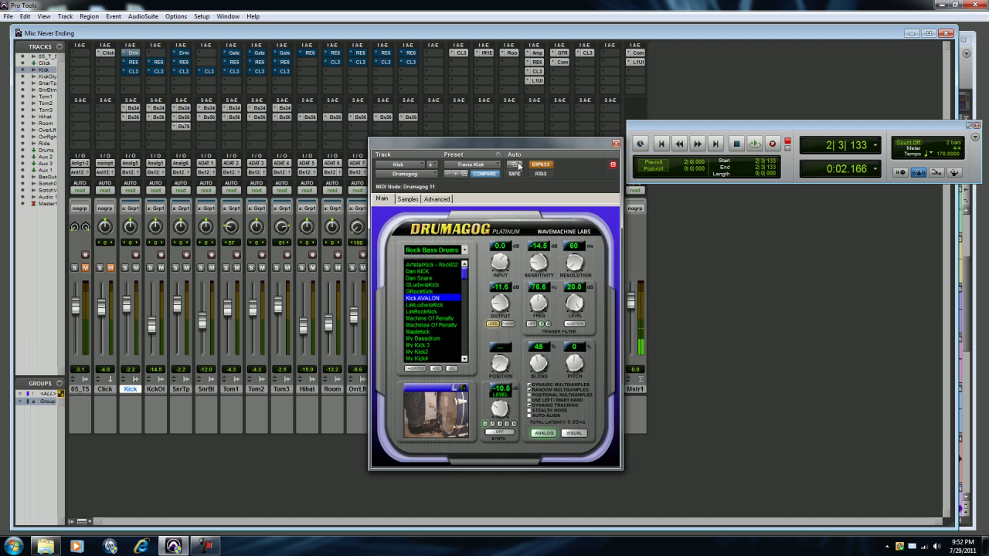
Solo the Kick and audition Drumagog blend up to 100 against bypass, settling near 45
key(space)
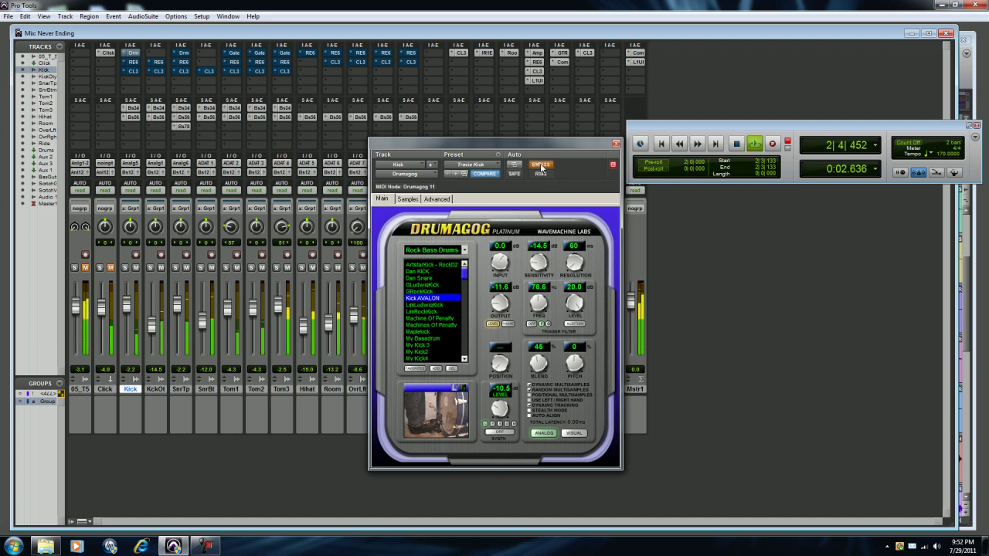
click(125, 267)
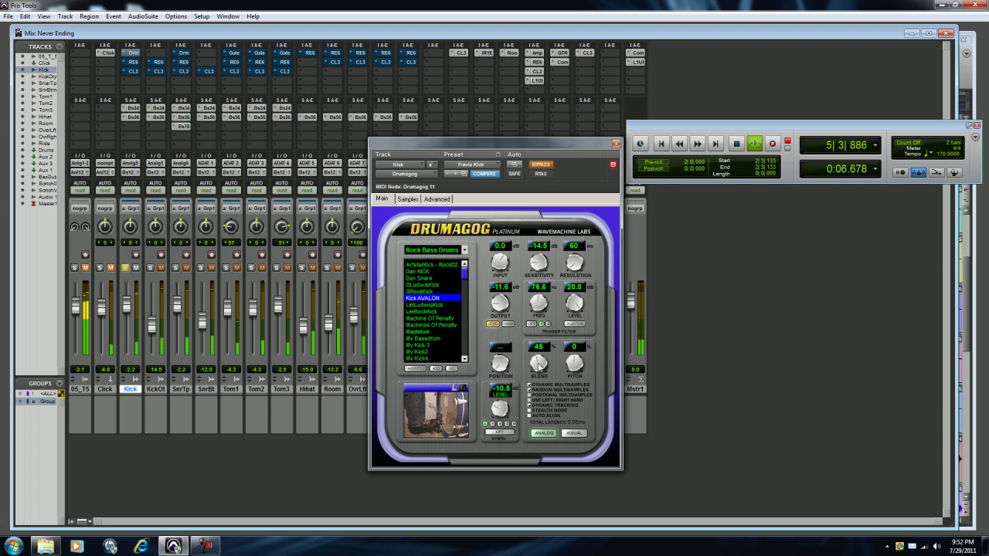
drag(539, 361, 553, 358)
click(540, 166)
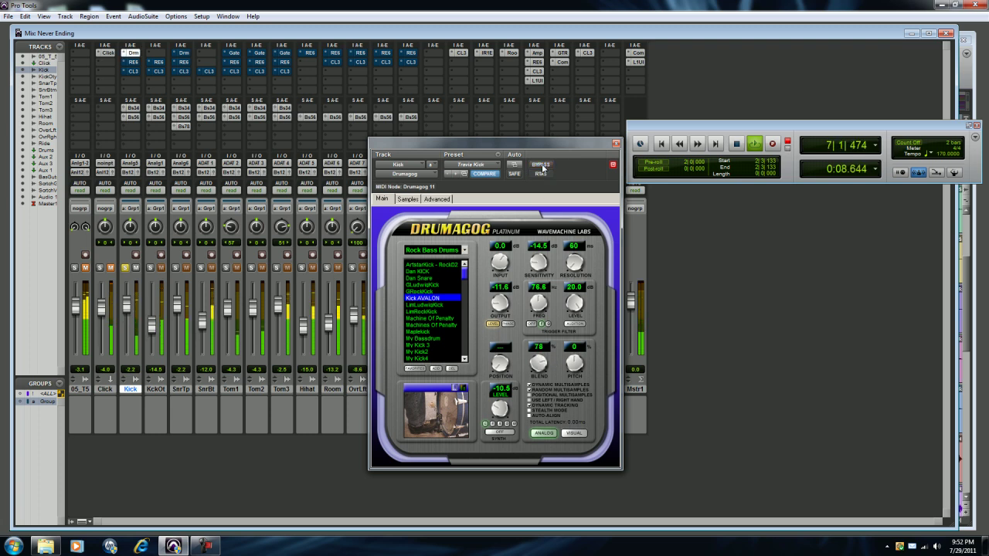
drag(539, 363, 550, 340)
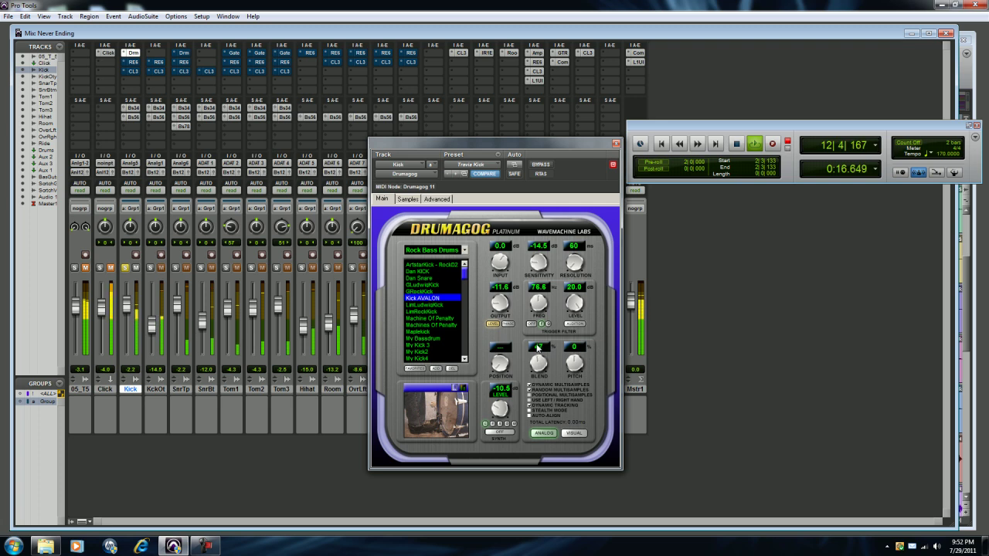
key(space)
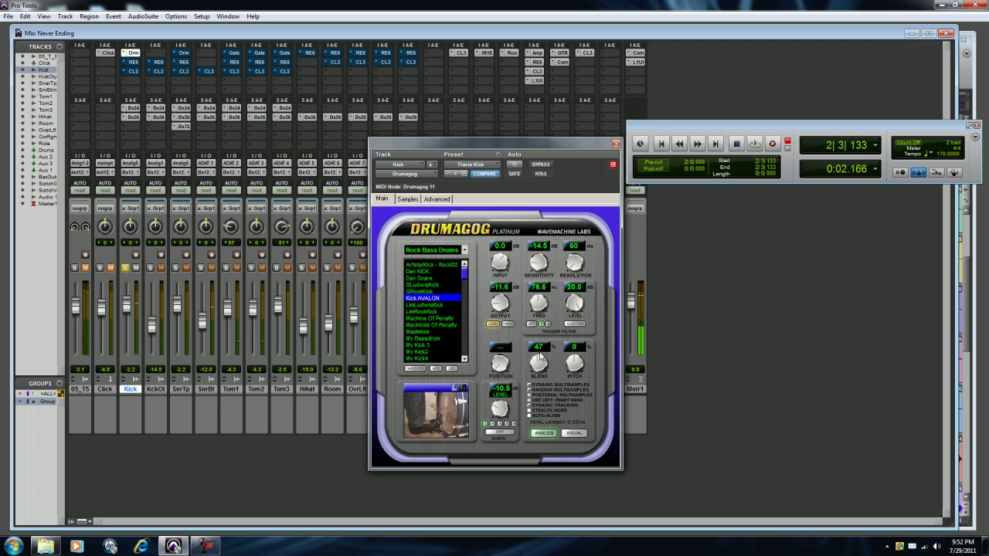
drag(541, 357, 539, 359)
drag(538, 354, 539, 353)
drag(449, 148, 500, 159)
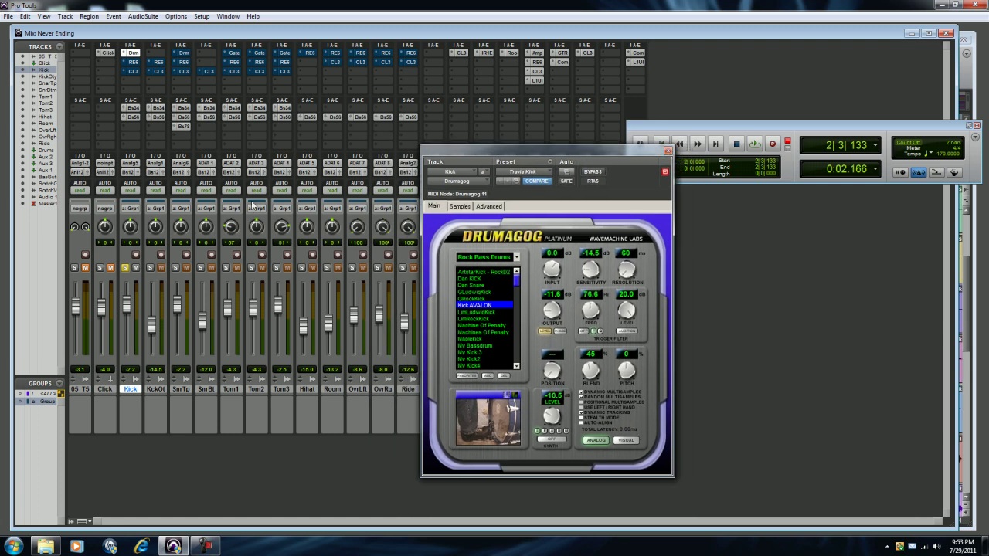
Solo Snare Top and lower its Drumagog Snare AVALON blend from 65 to about 60
click(176, 268)
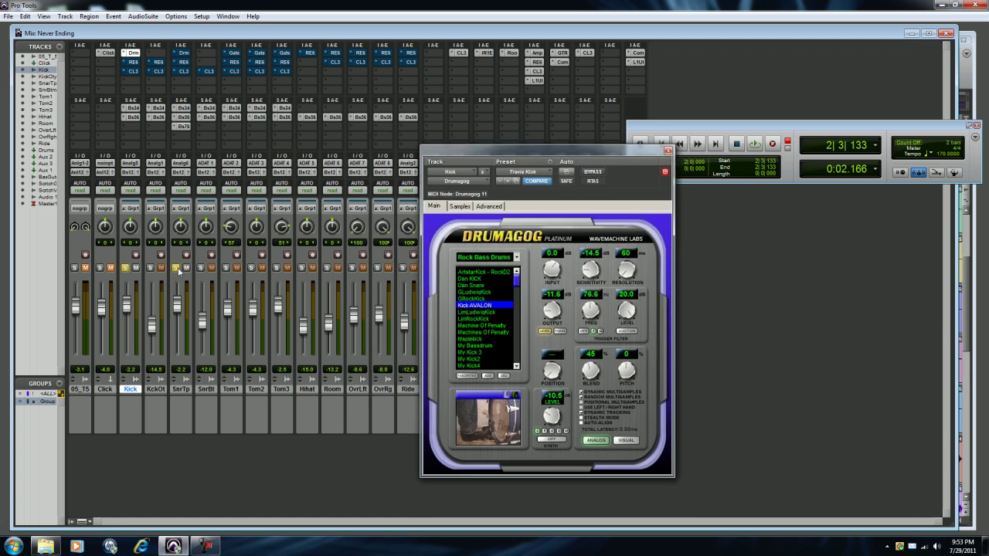
click(184, 54)
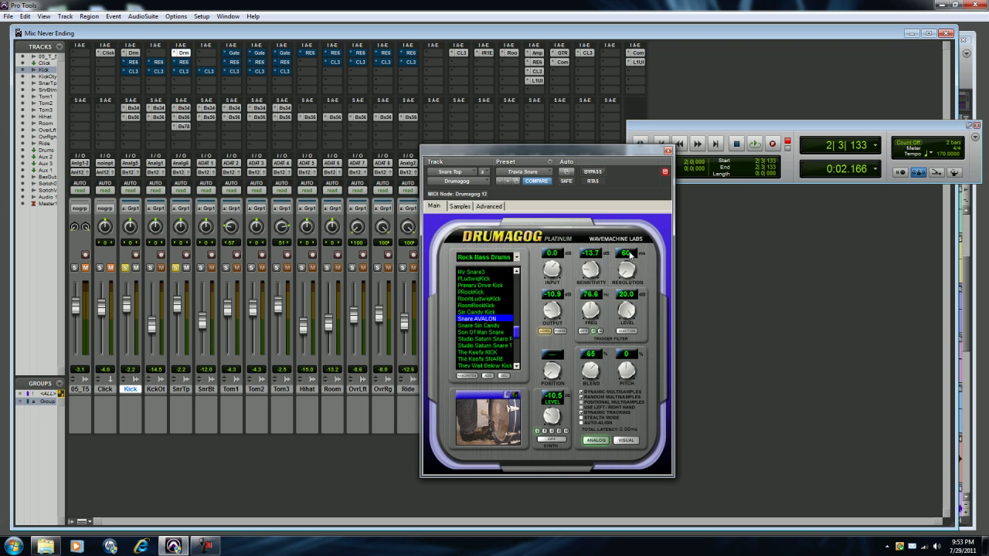
key(space)
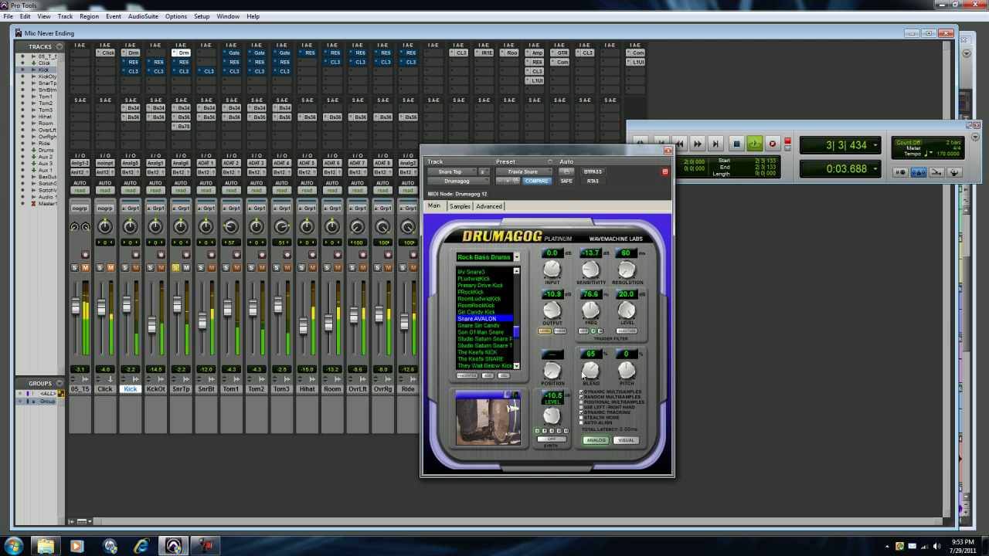
drag(600, 372, 598, 364)
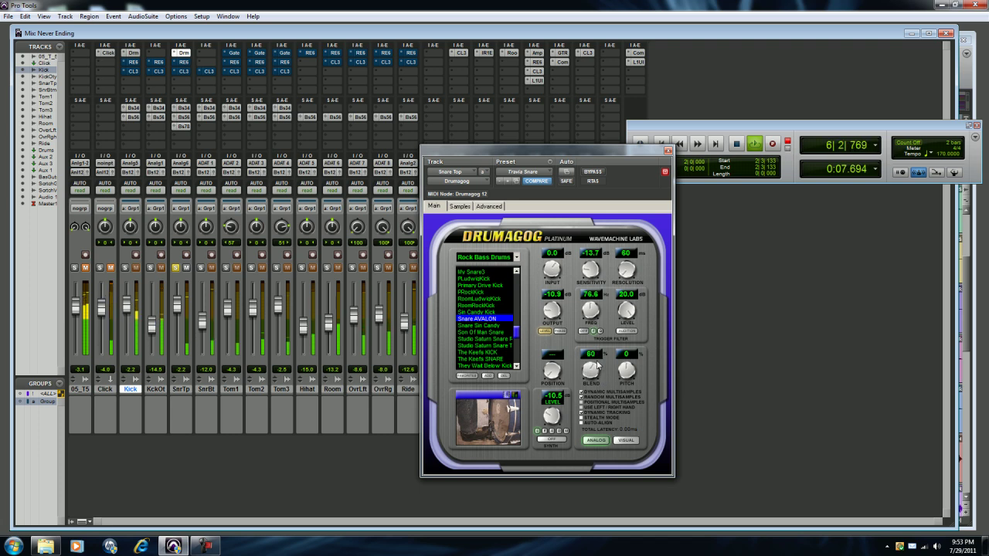
key(space)
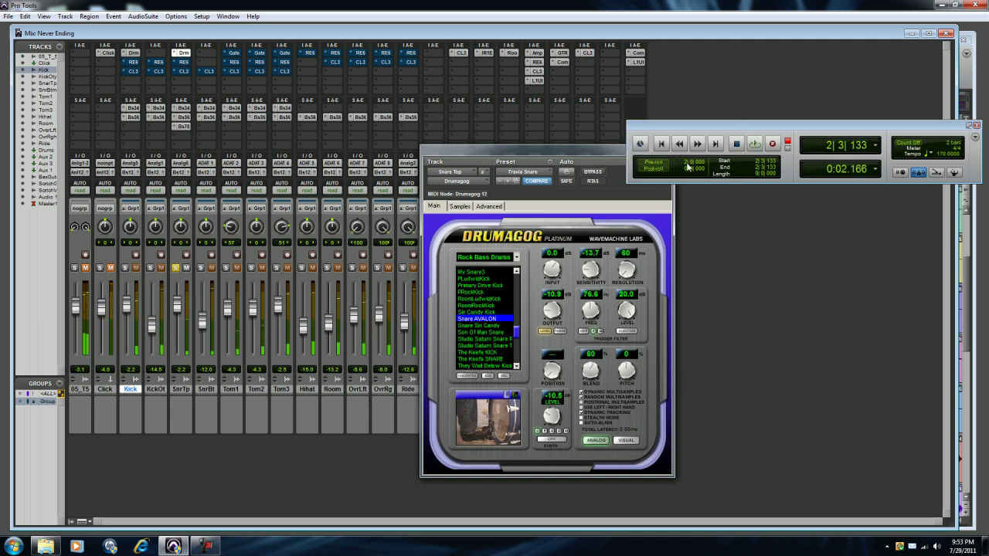
drag(556, 161, 577, 148)
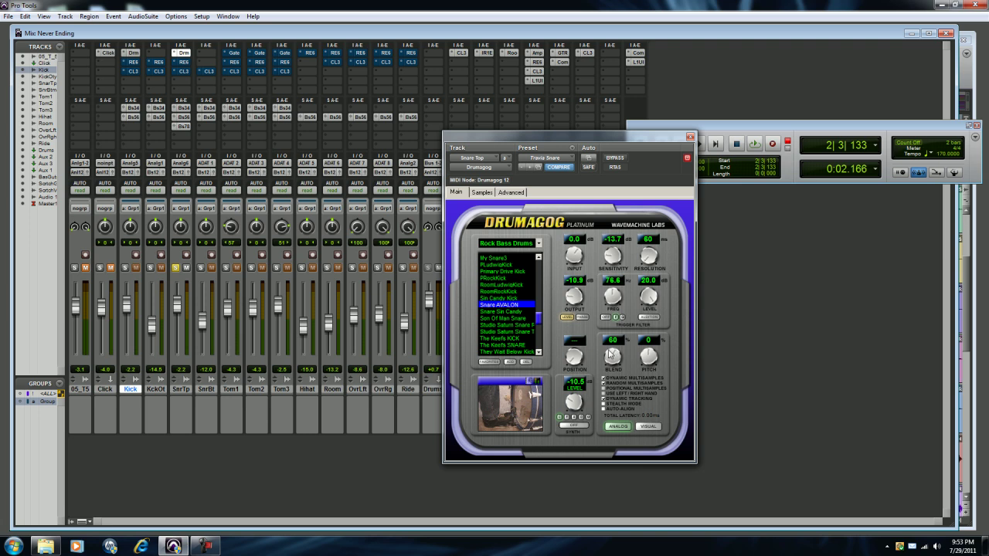
Close Drumagog, open the Kick's RE6 EQ, and solo Kick instead of Snare Top
click(690, 139)
click(133, 61)
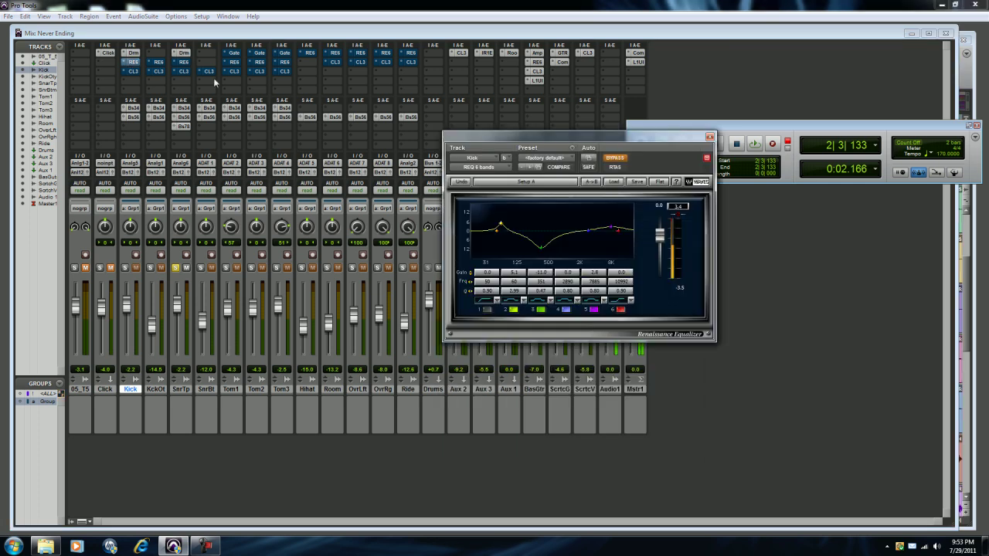
click(176, 268)
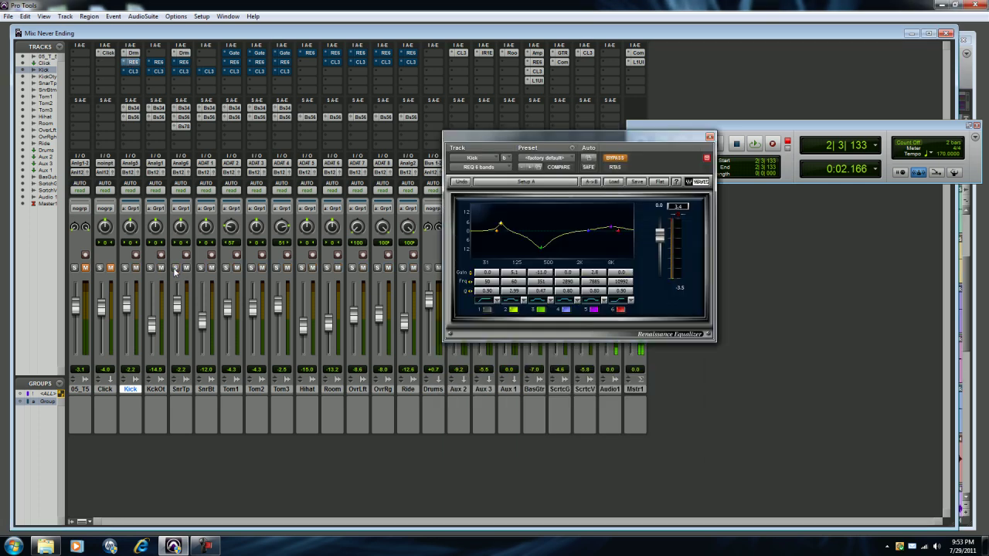
click(126, 268)
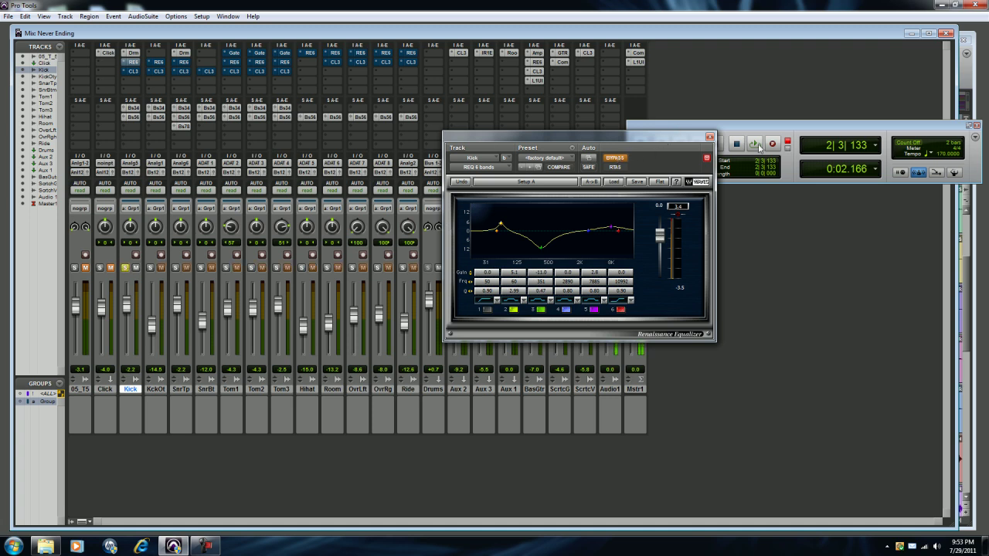
key(space)
Enable the Kick EQ boosting 5.1 dB at 60 Hz and cutting 11 dB at 351 Hz
drag(511, 144, 495, 227)
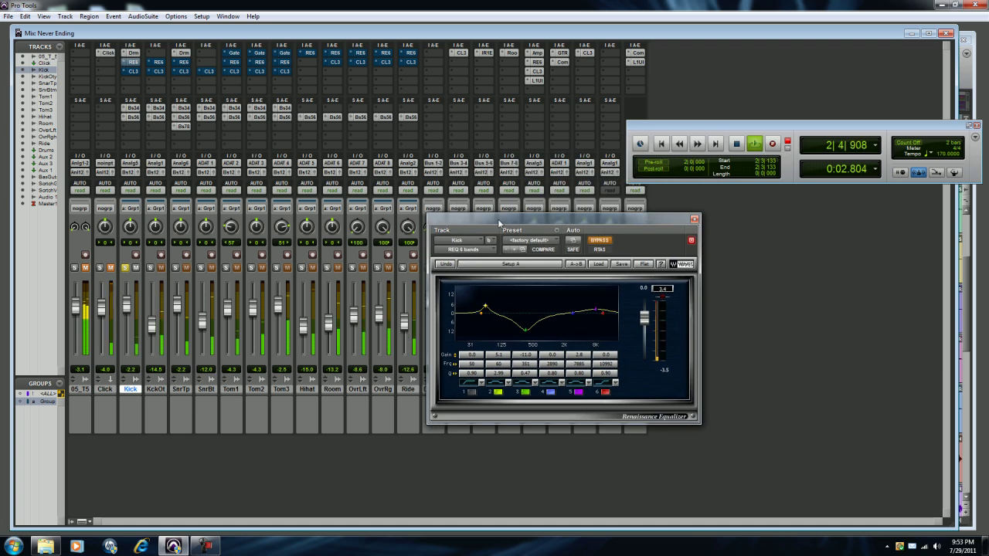
click(607, 241)
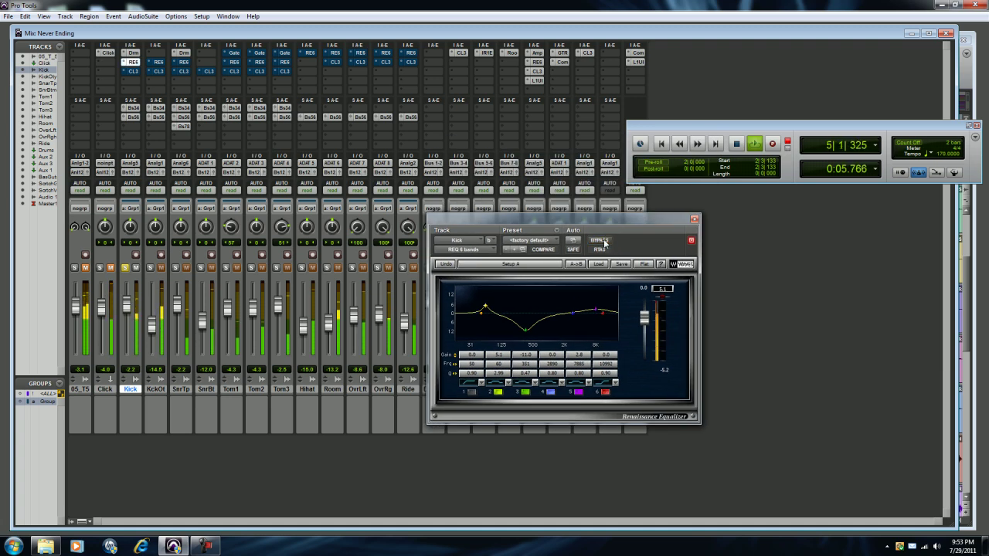
click(738, 145)
drag(560, 219, 561, 214)
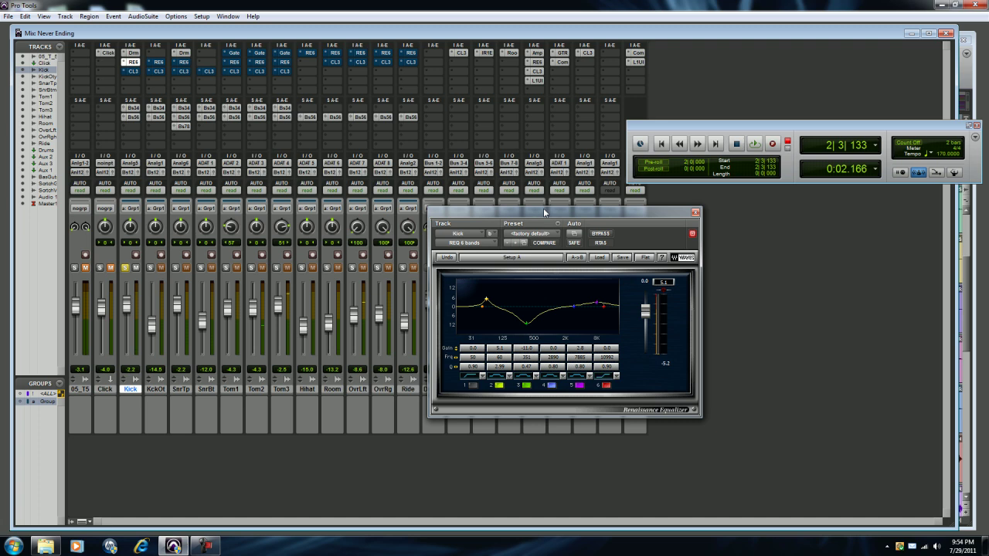
drag(539, 214, 509, 178)
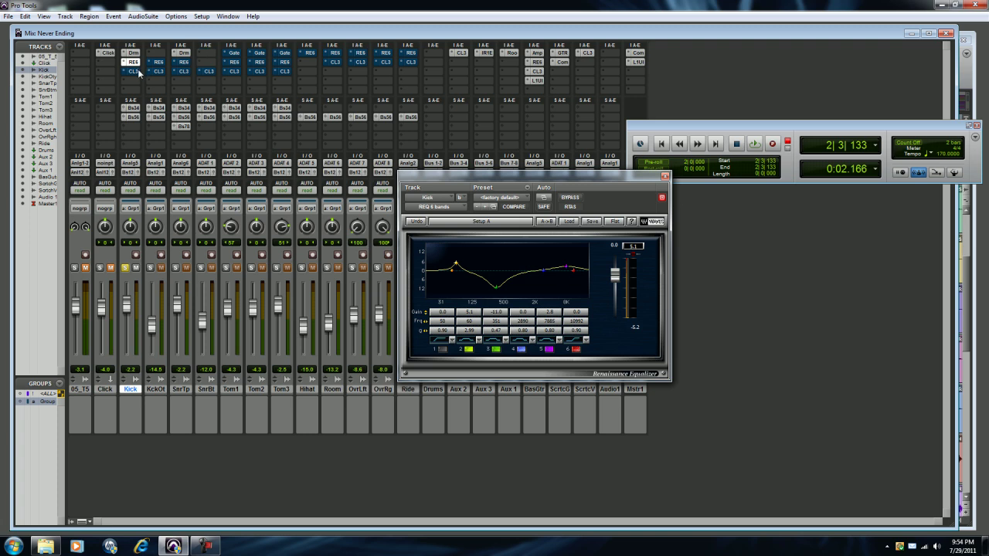
Take the Snare Top EQ out of bypass and listen to it
click(183, 62)
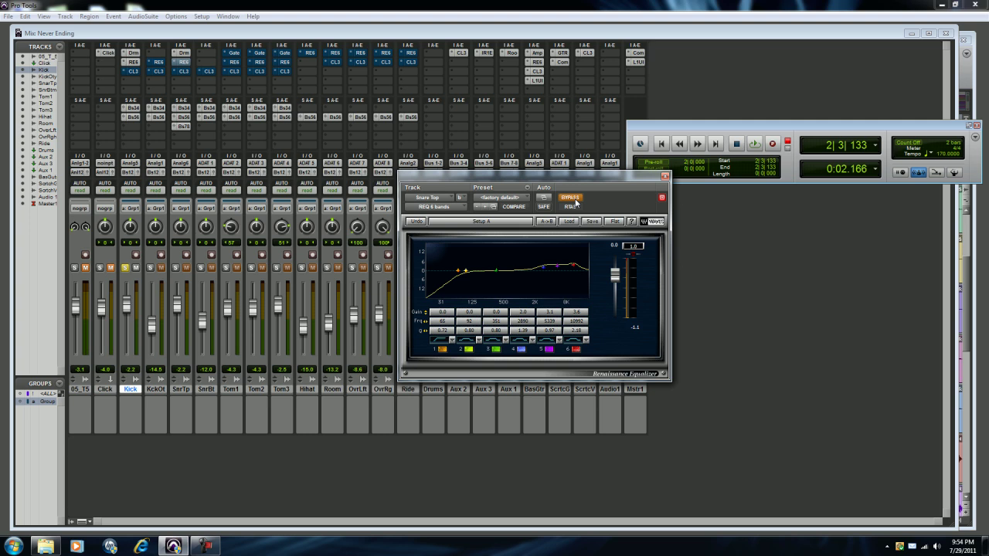
click(575, 203)
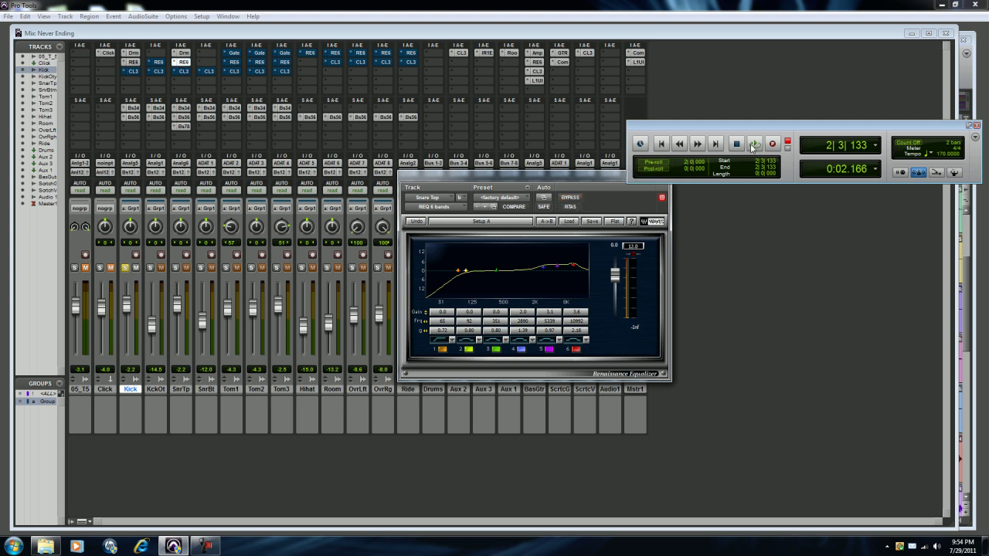
key(space)
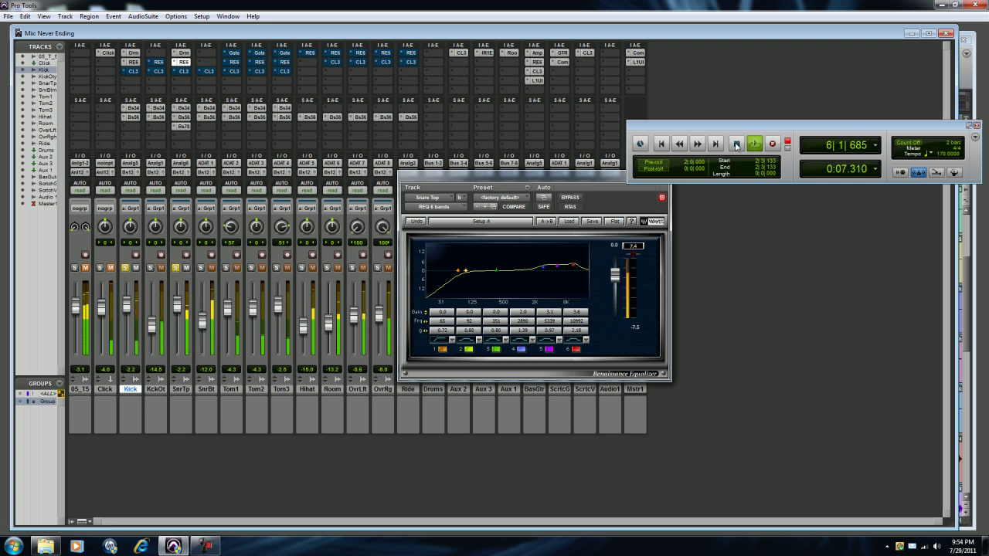
key(space)
Take the Snare Top CL3 compressor out of bypass and play the mix to hear it
click(184, 71)
ctrl+click(184, 72)
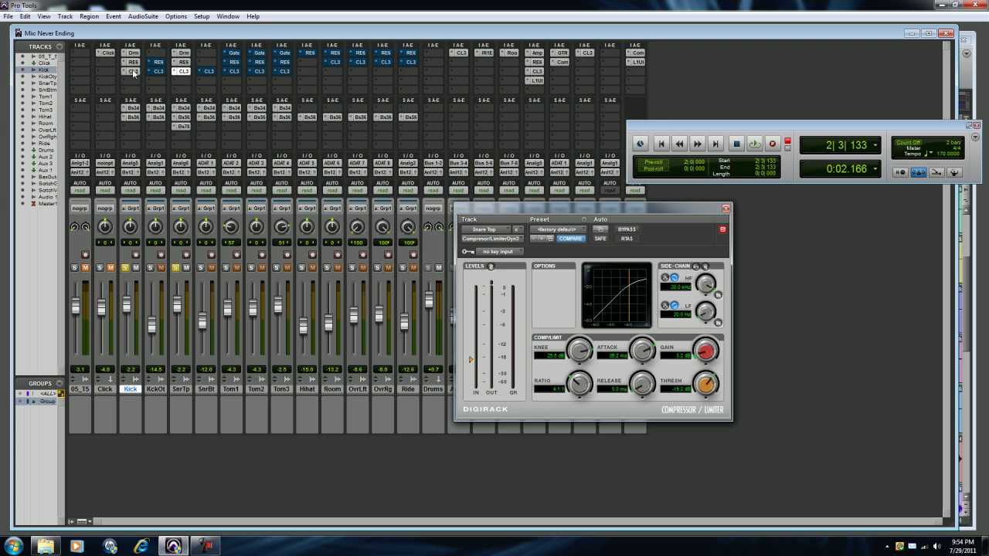
key(space)
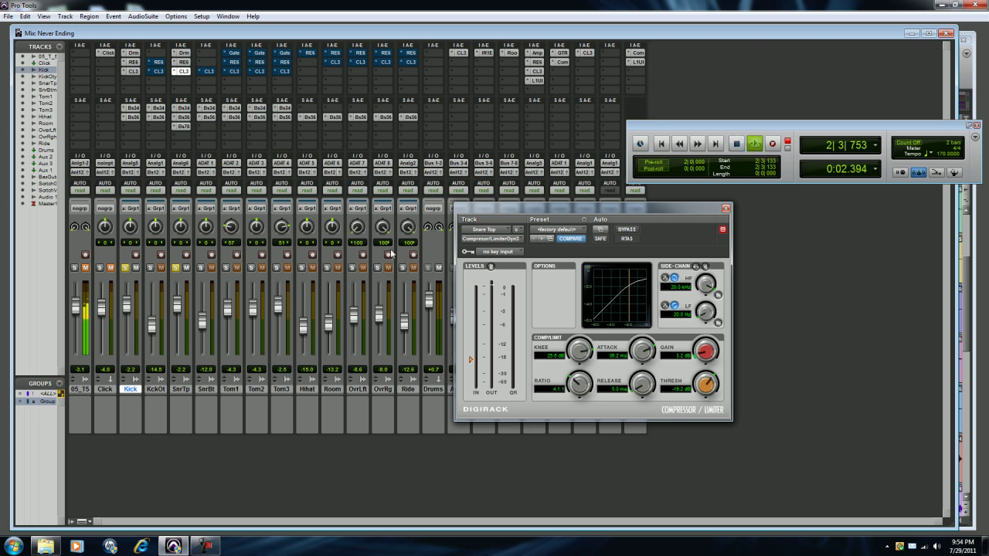
click(725, 208)
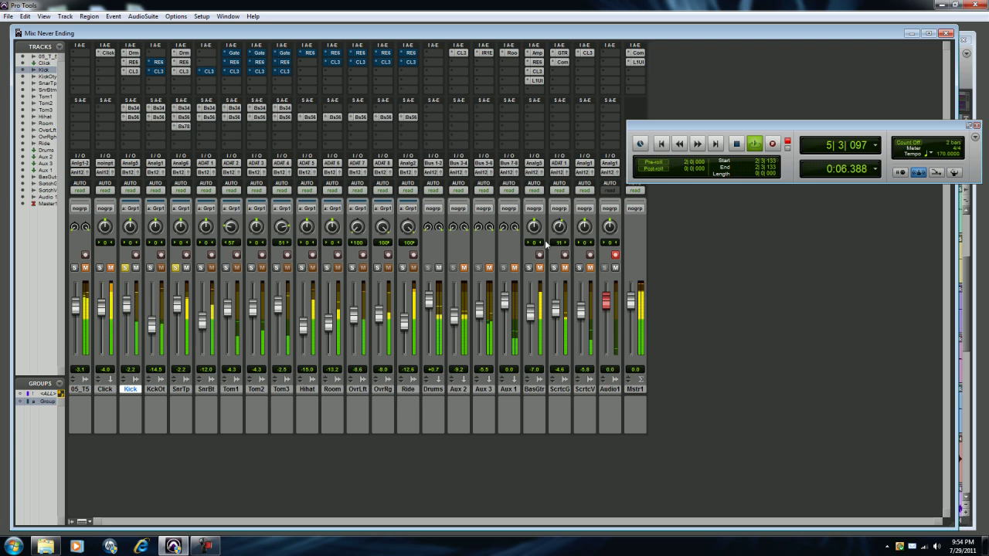
Swap the solos from Kick and SnrTp to KckOt and SnrBt, select SnrBt, and restart playback
key(space)
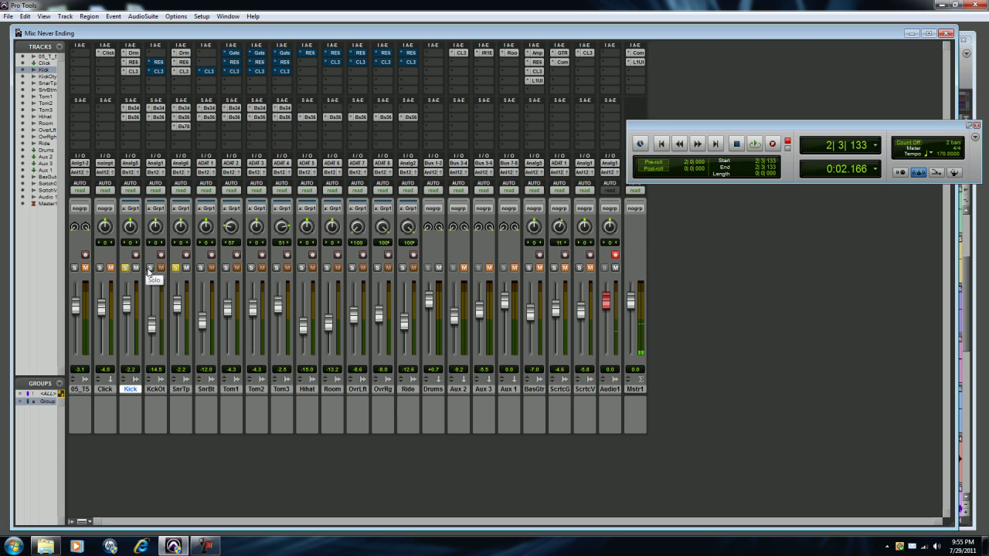
click(151, 268)
click(125, 267)
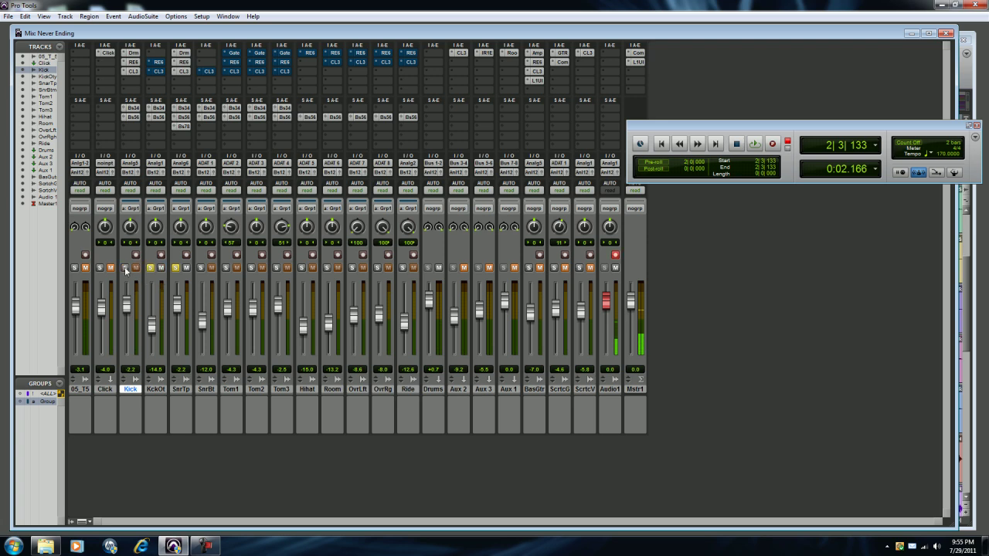
click(176, 268)
click(201, 268)
click(189, 390)
click(206, 391)
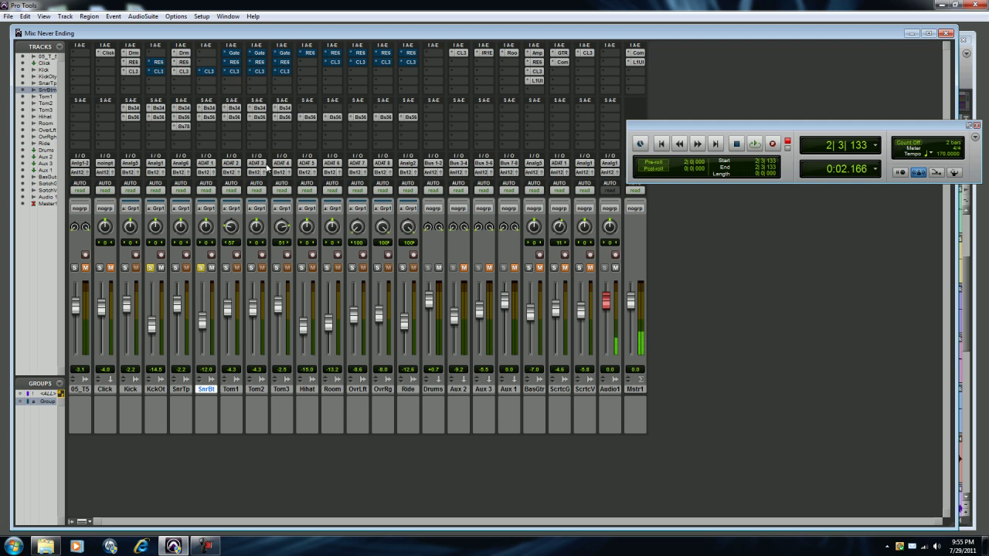
key(space)
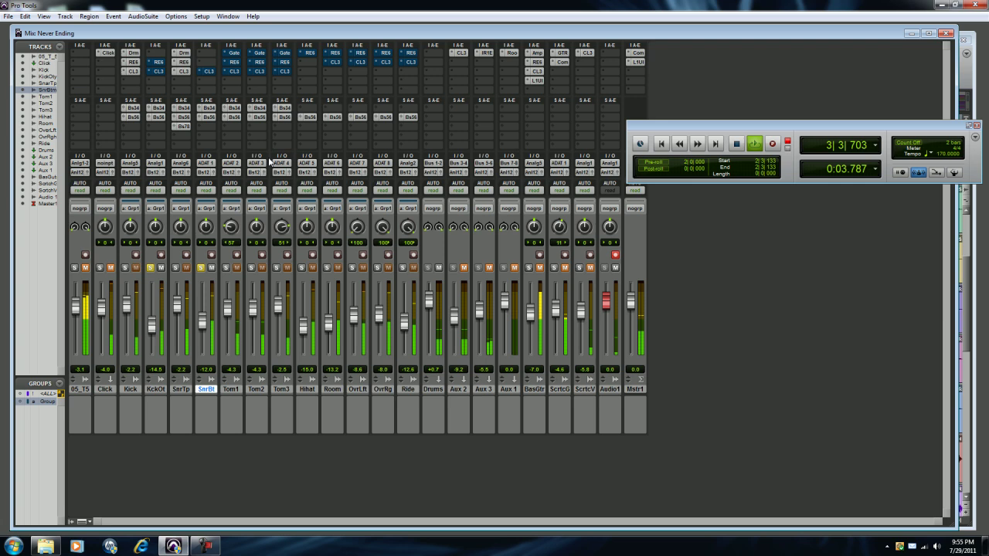
Take KckOt's RE6 EQ out of bypass, bring up its CL3 compressor, and resume playback
click(738, 144)
click(157, 62)
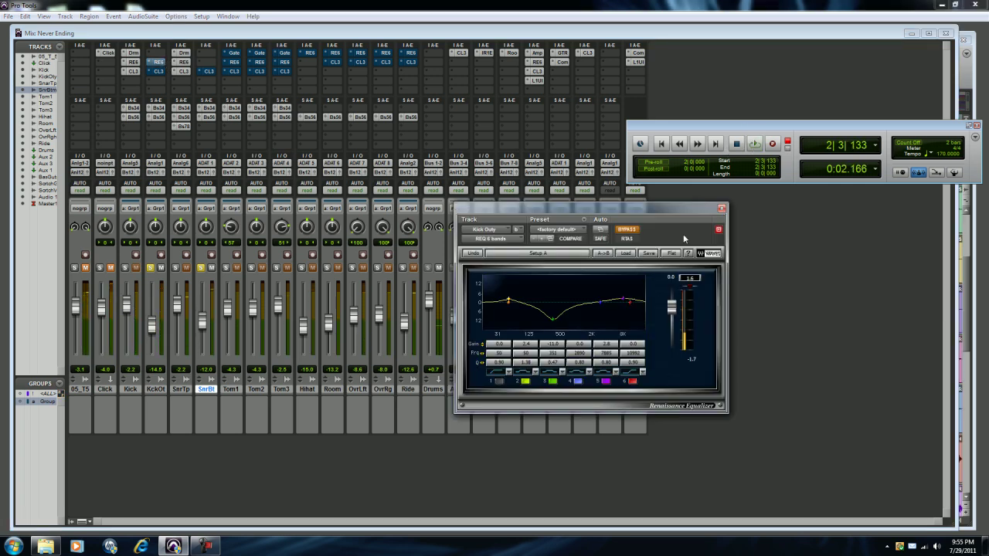
click(632, 231)
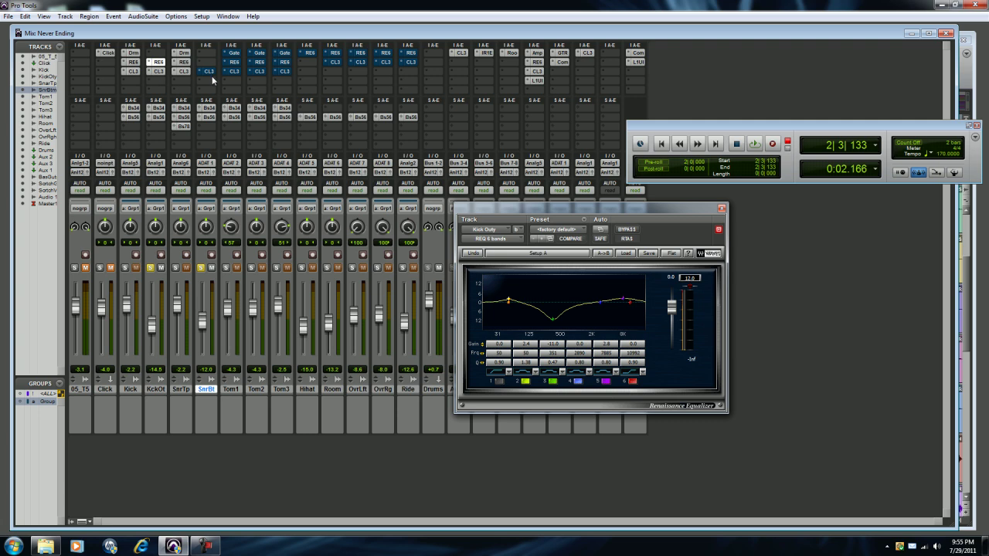
click(157, 71)
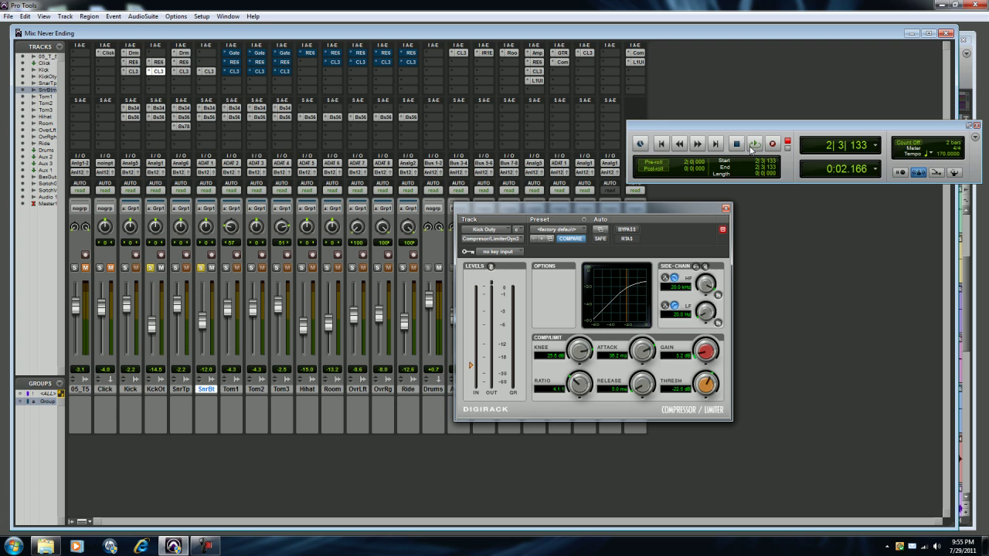
key(space)
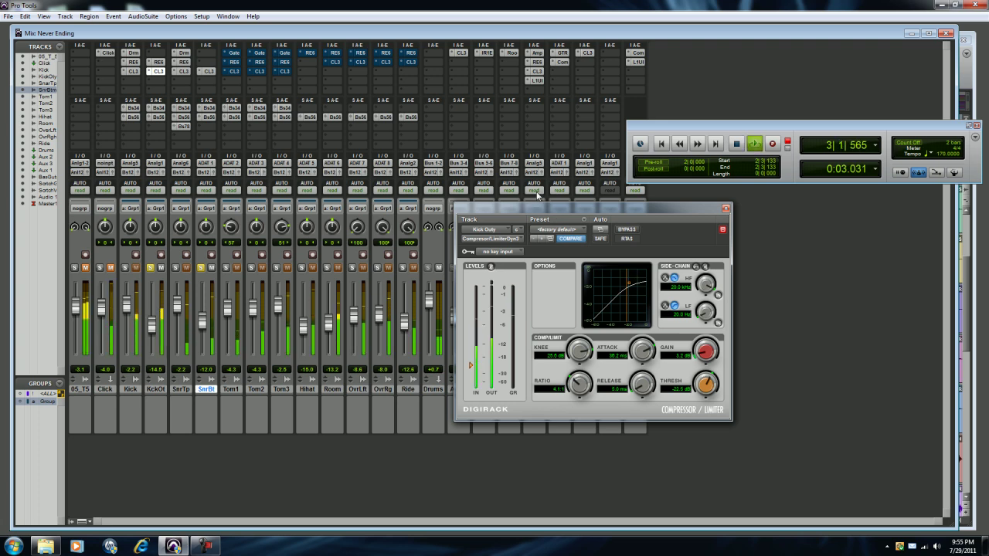
Re-solo Kick and SnrTp and play all kick and snare tracks together
click(726, 209)
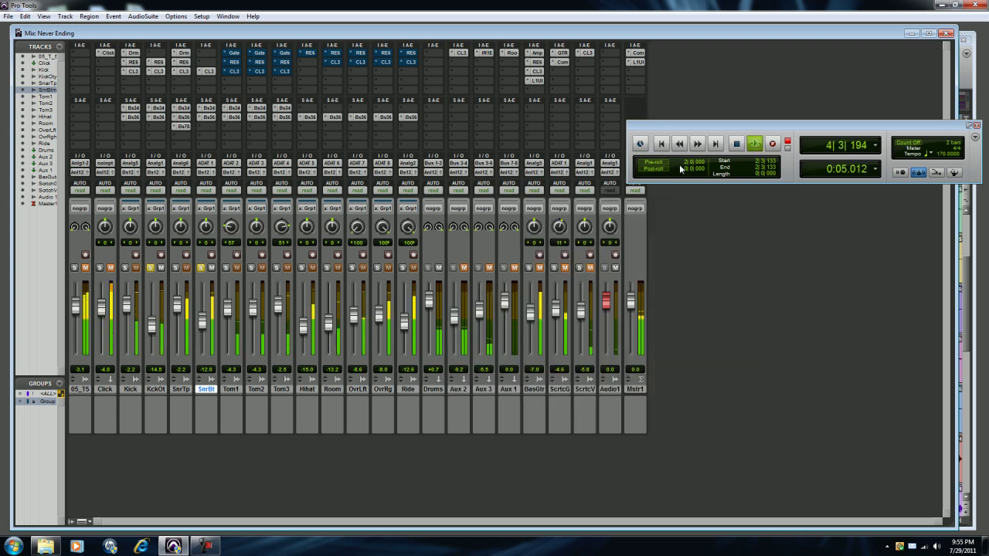
key(space)
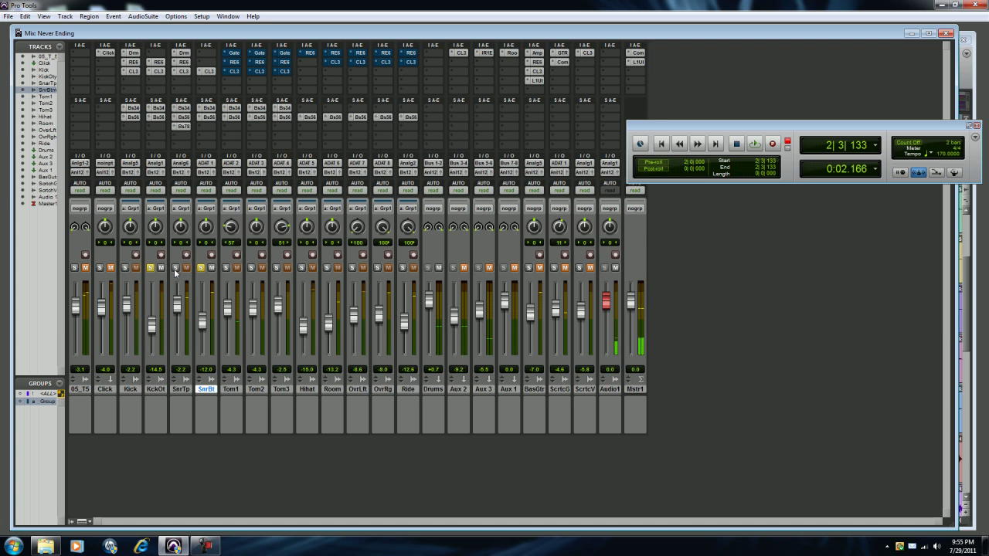
click(175, 267)
click(125, 267)
click(757, 147)
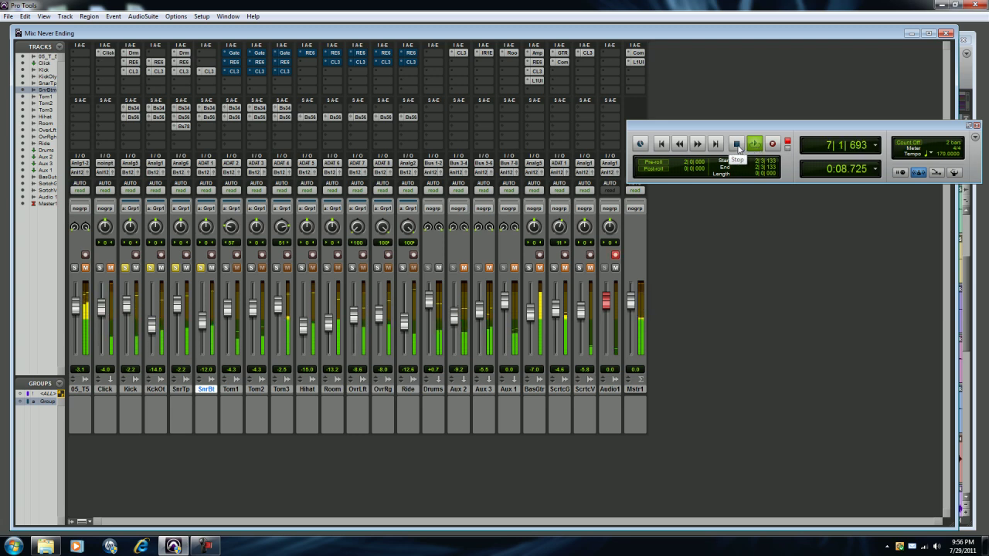
click(738, 146)
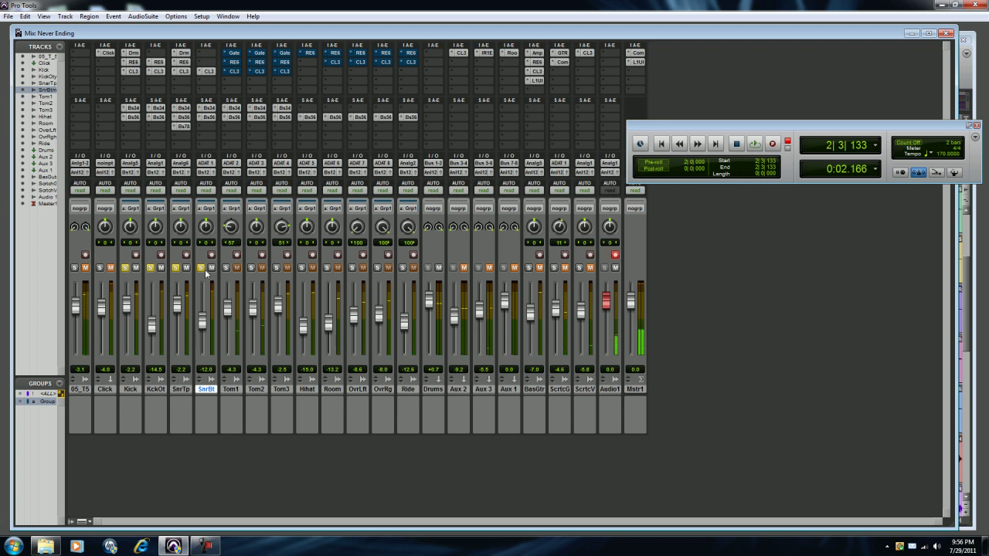
Solo both overhead tracks and open OvrLft's RE6 EQ with its low-cut curve
click(353, 267)
click(377, 267)
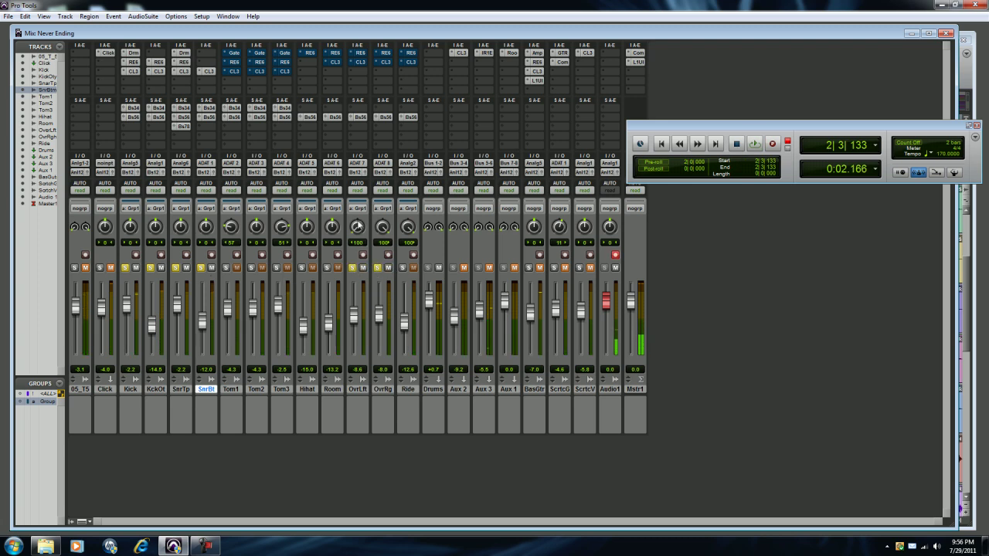
click(362, 54)
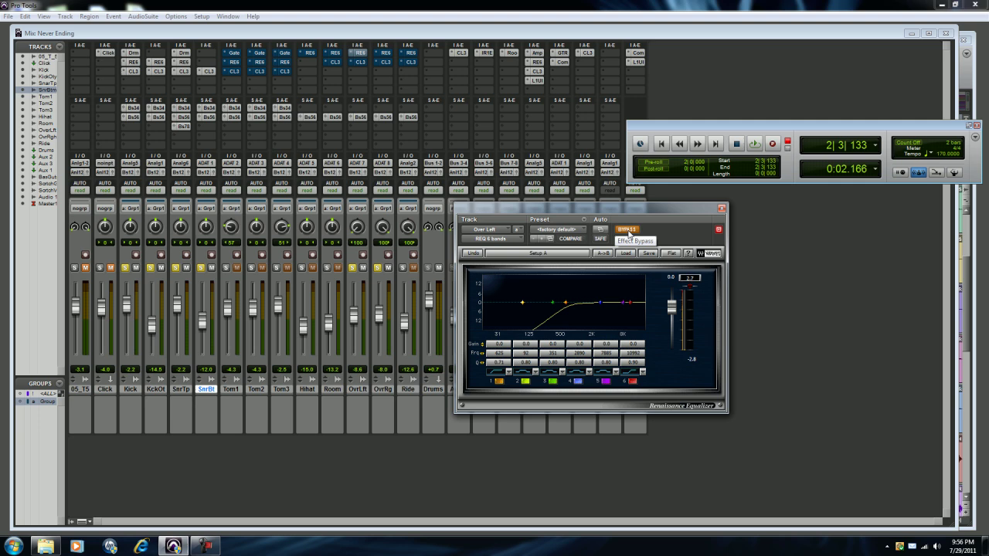
Take the Over Left EQ out of bypass, then check and close its CL3 compressor
click(627, 230)
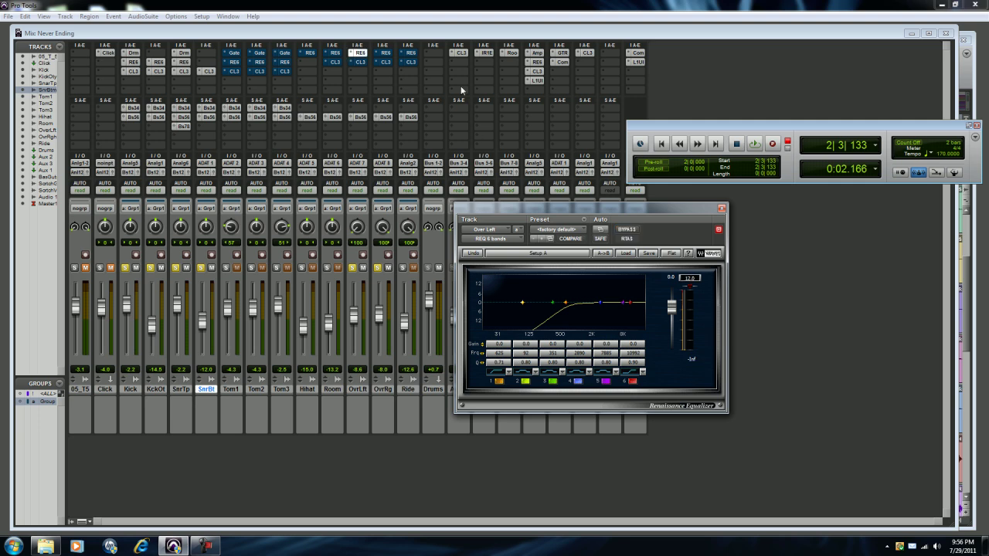
click(361, 62)
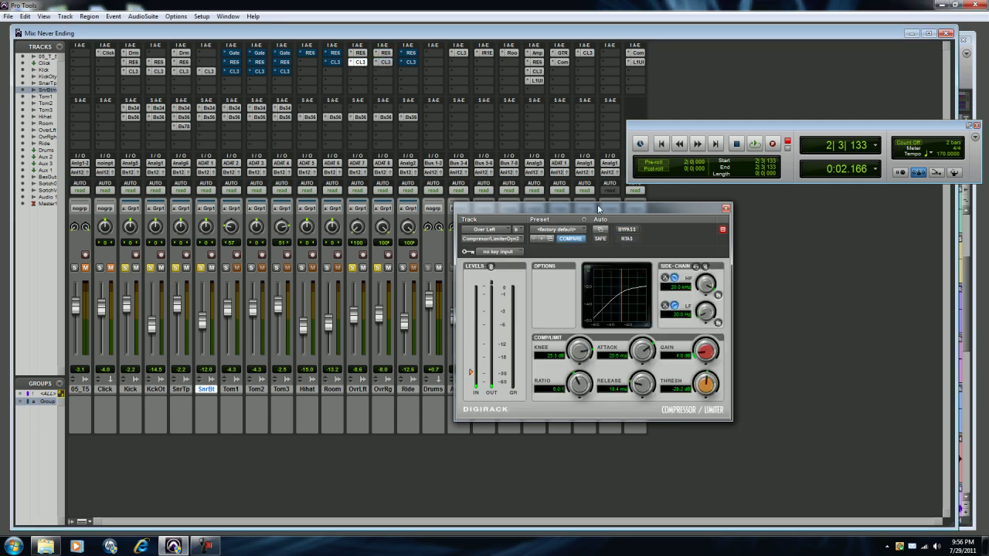
drag(596, 217, 641, 217)
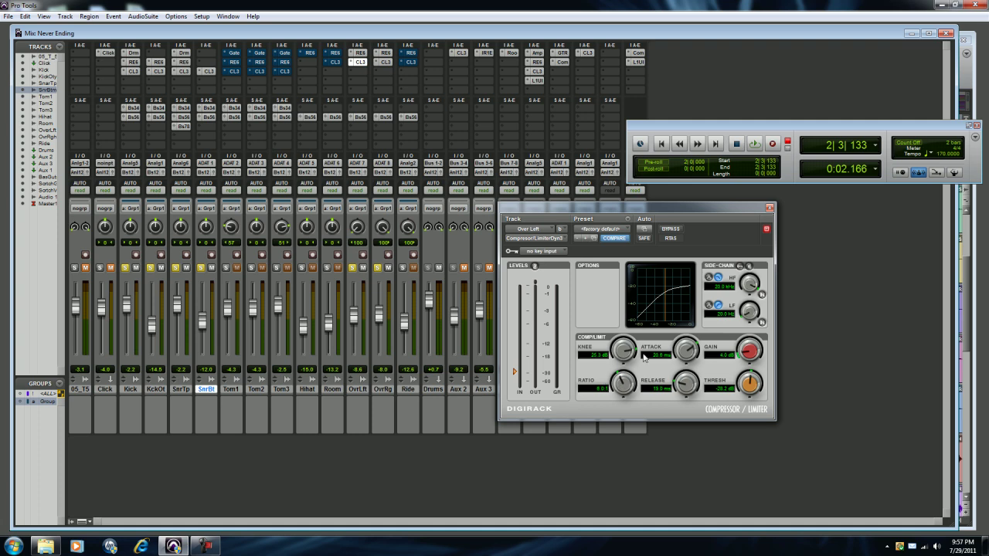
drag(745, 209, 761, 224)
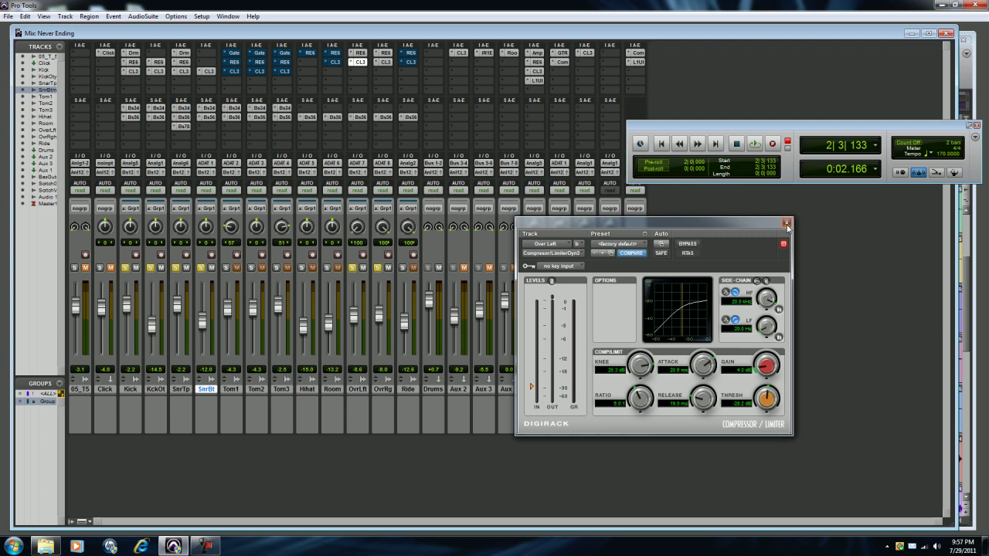
click(786, 224)
Audition the Ride track soloed in place of kick and snare, then stop
key(space)
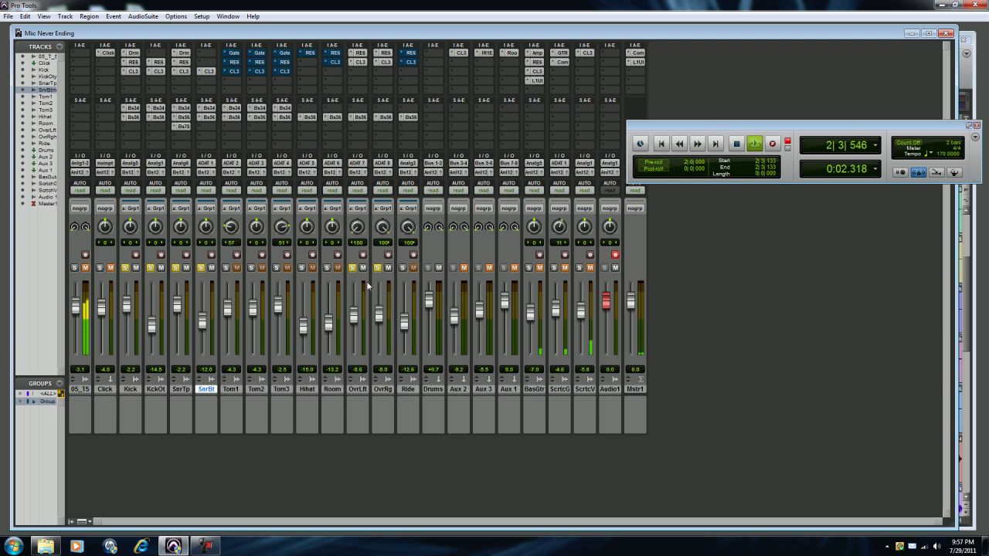
click(201, 267)
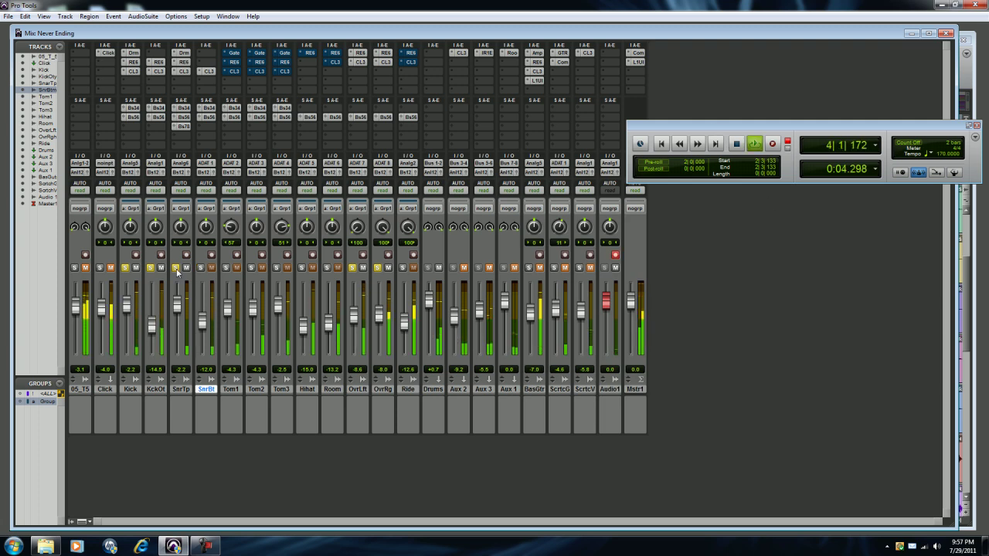
click(402, 268)
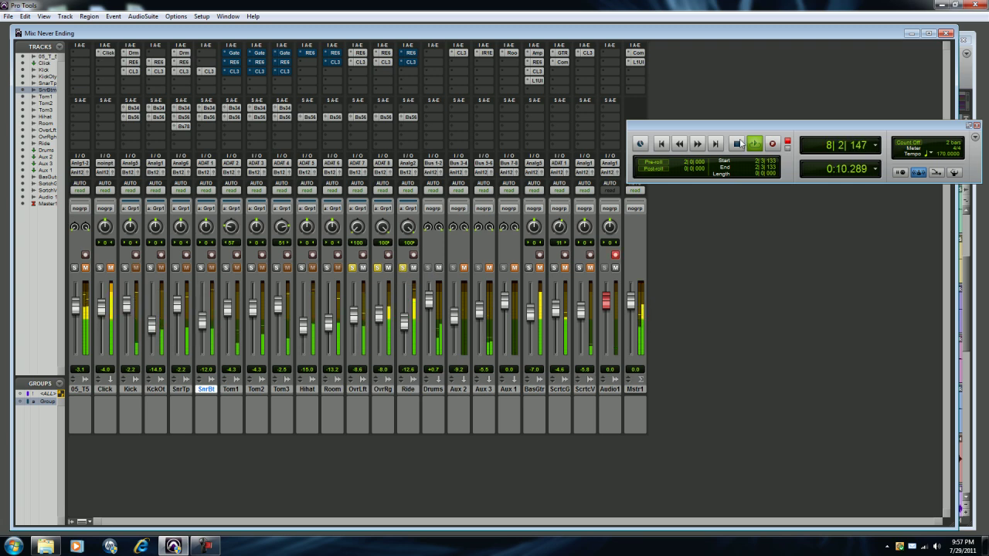
key(space)
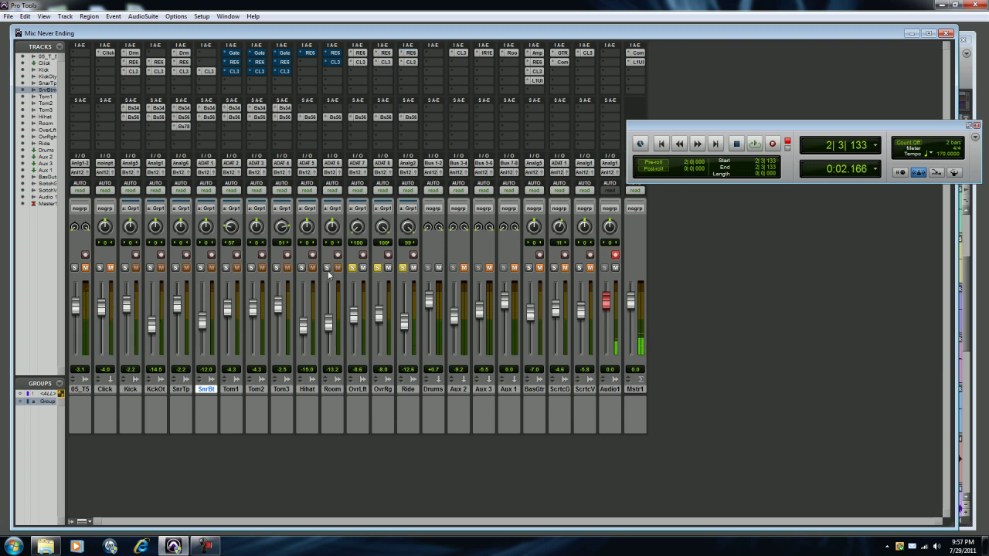
Solo only the Room track, unsoloing OvrLft, OvrRg and Ride, and play it
click(327, 267)
click(352, 267)
click(377, 268)
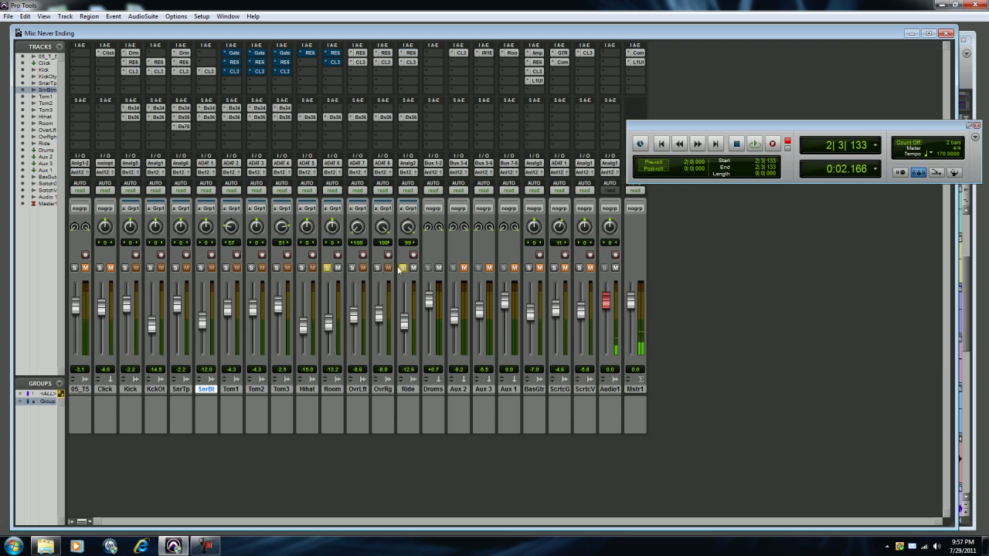
click(402, 267)
key(space)
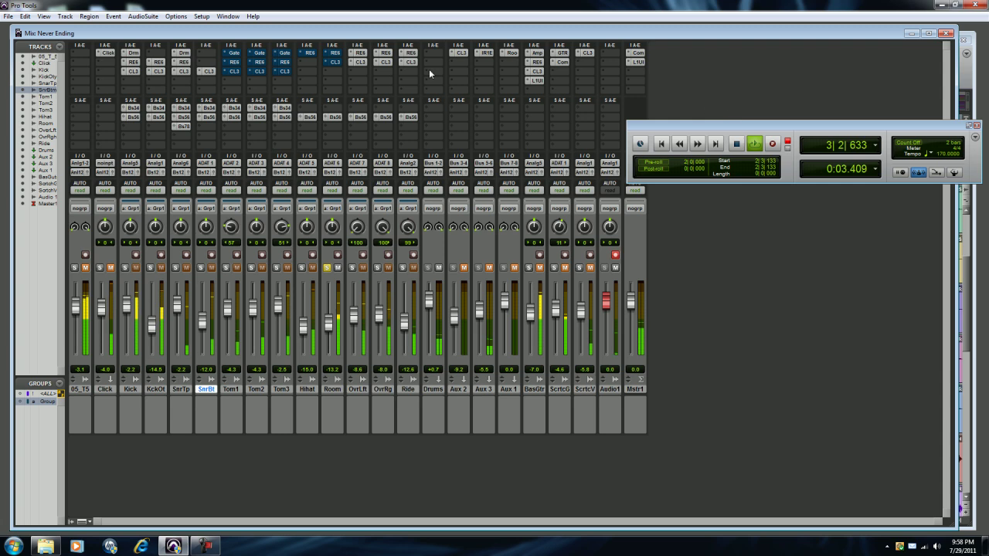
Take the Room RE6 EQ out of bypass and audition it with band 3 toggled off and on
click(335, 52)
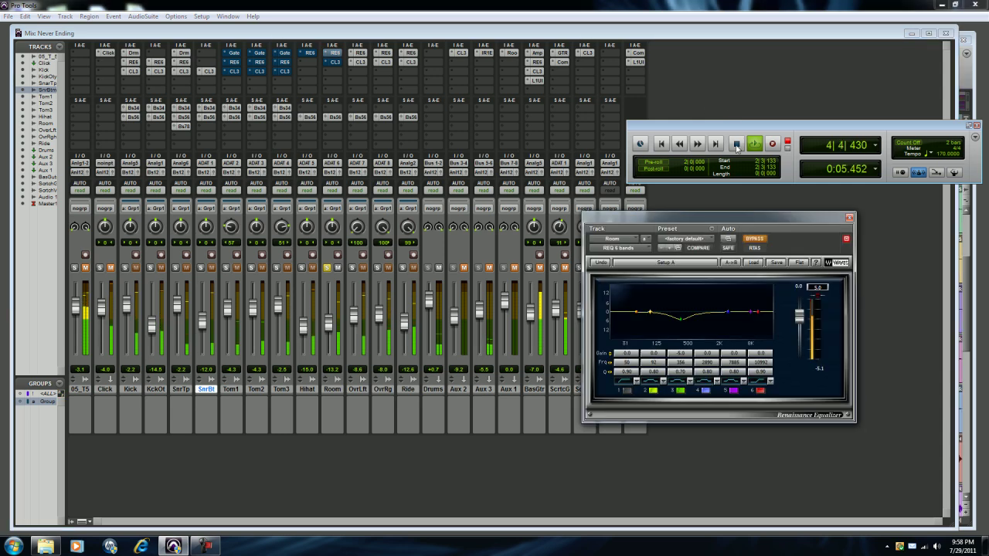
click(755, 145)
drag(705, 216, 670, 238)
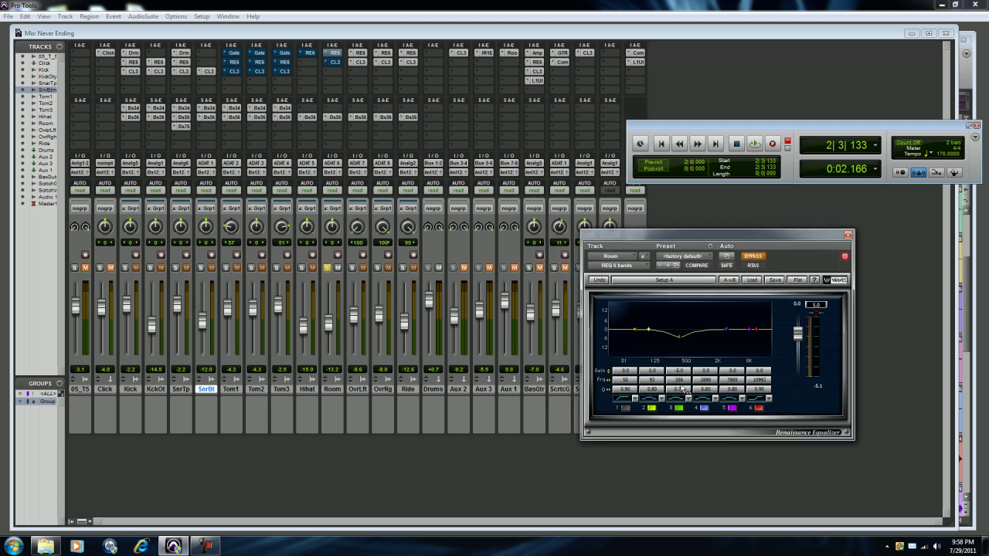
click(754, 257)
click(754, 144)
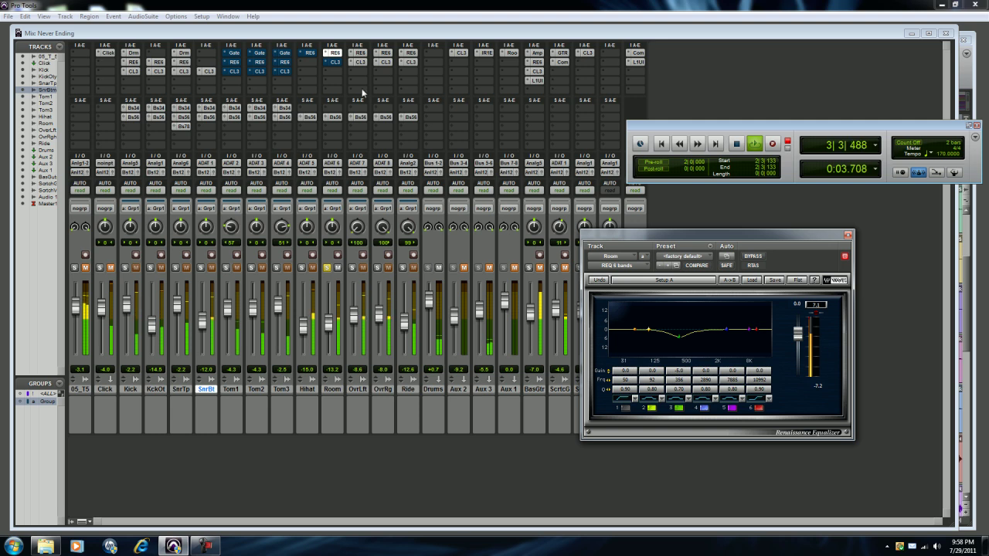
click(678, 408)
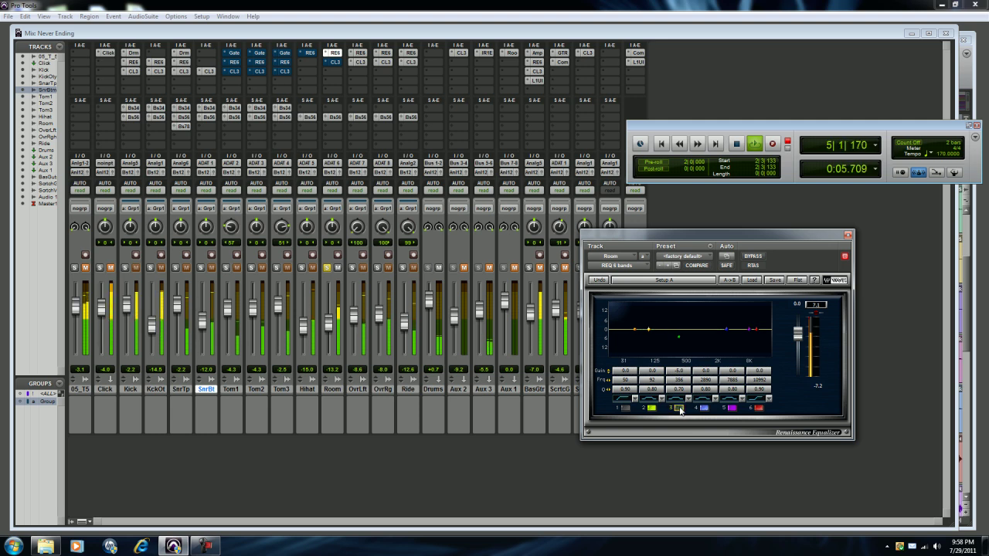
click(678, 408)
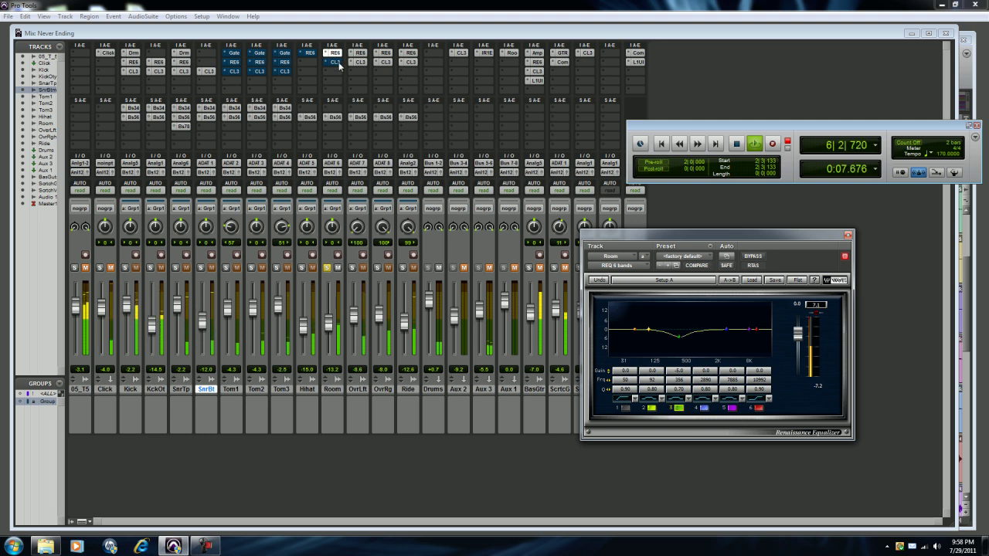
key(space)
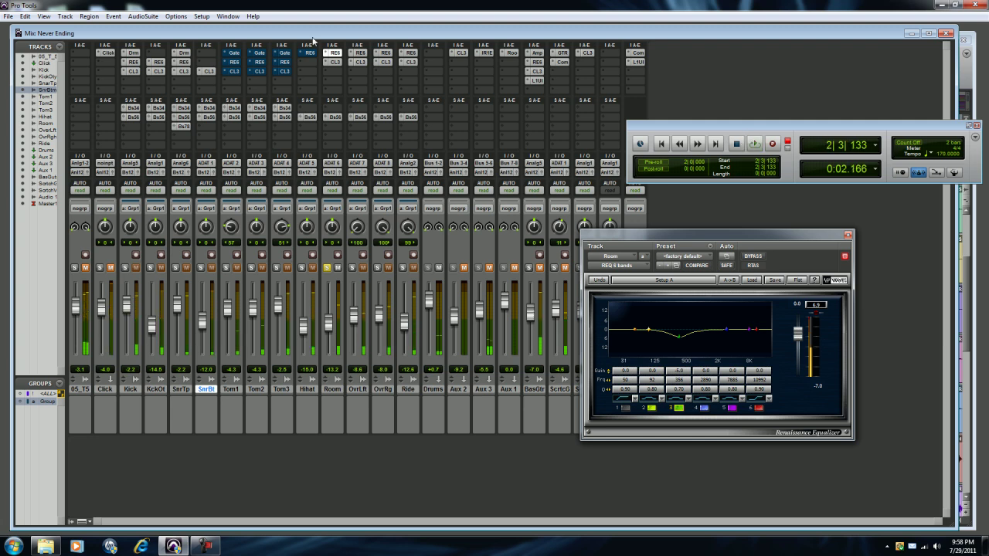
Slightly lower the Room compressor's threshold in its CL3 window
click(334, 62)
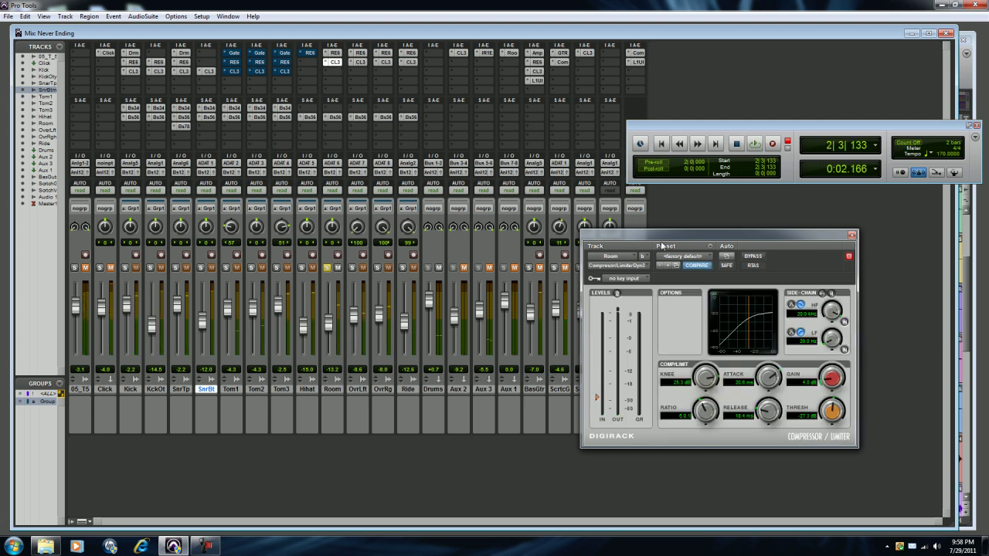
drag(693, 233, 716, 222)
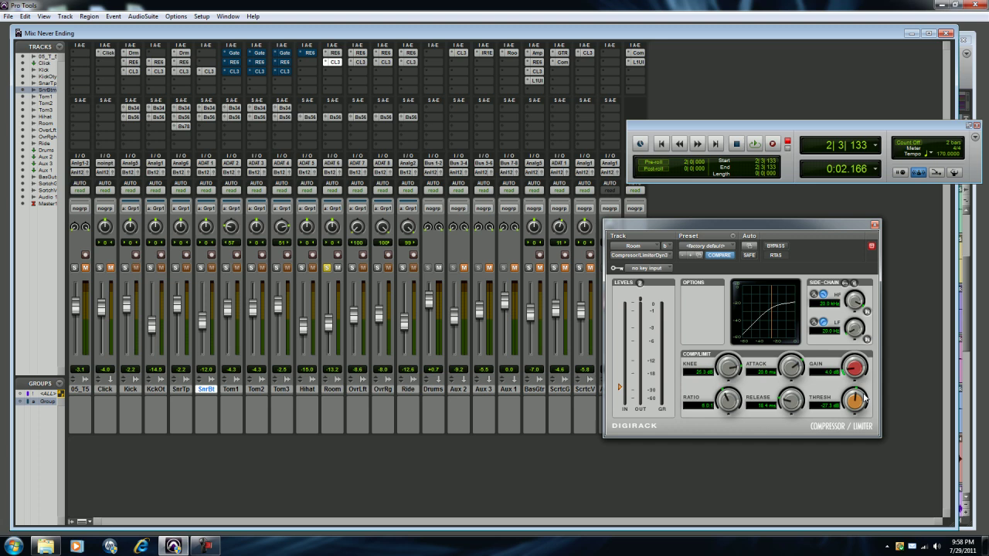
drag(864, 397, 859, 399)
click(873, 226)
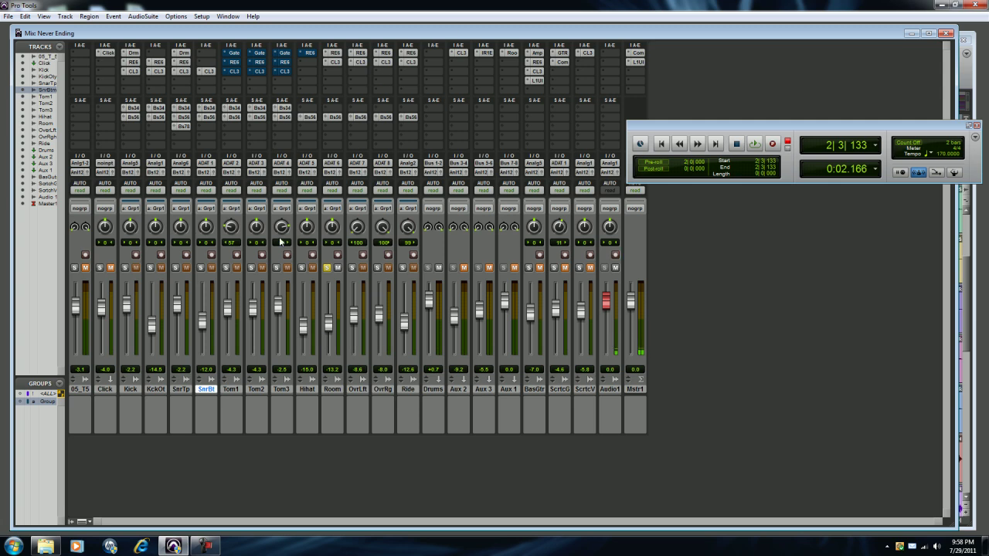
Solo the whole drum group, audition it, and bring up the Hihat Renaissance EQ
click(333, 63)
click(333, 62)
click(377, 268)
key(space)
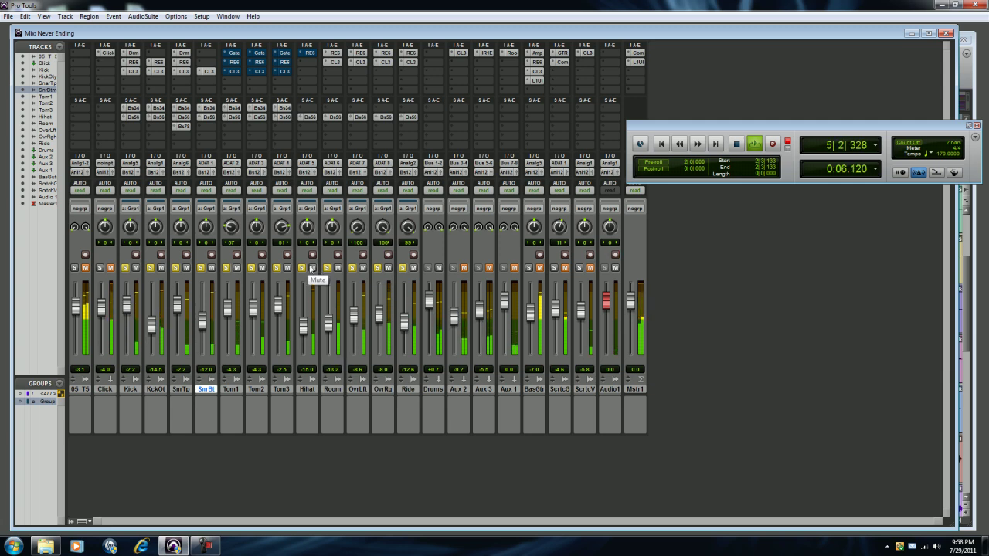
key(space)
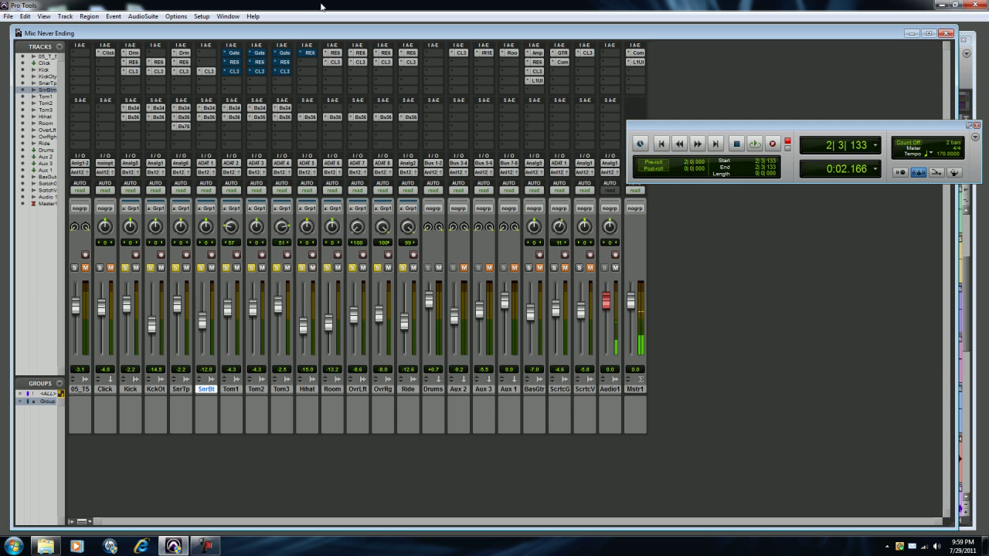
click(313, 55)
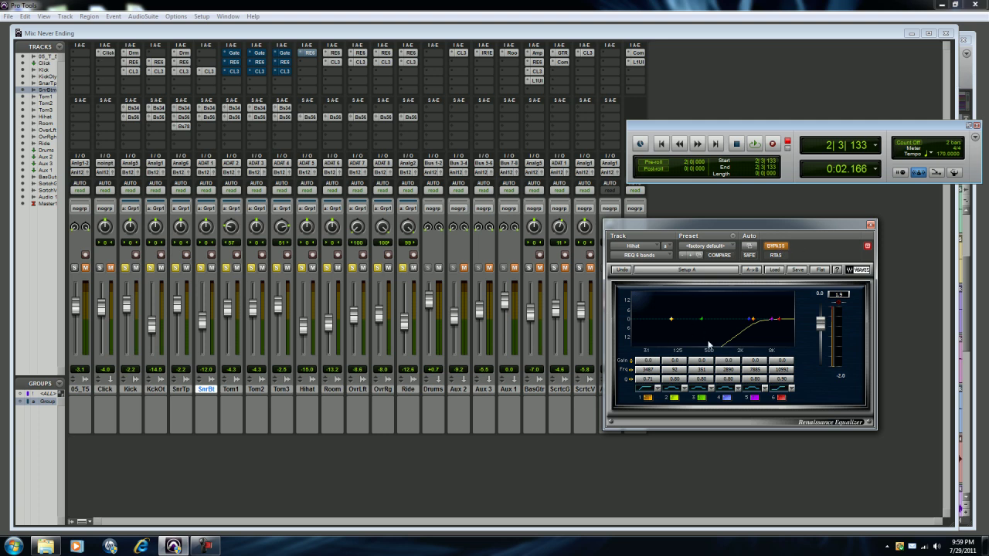
Switch the Hihat's low-cutting Renaissance EQ out of bypass
click(771, 248)
drag(709, 337, 681, 352)
Close the Hihat EQ, solo only Tom1, Tom2 and Tom3, and play them in the Edit window
click(870, 226)
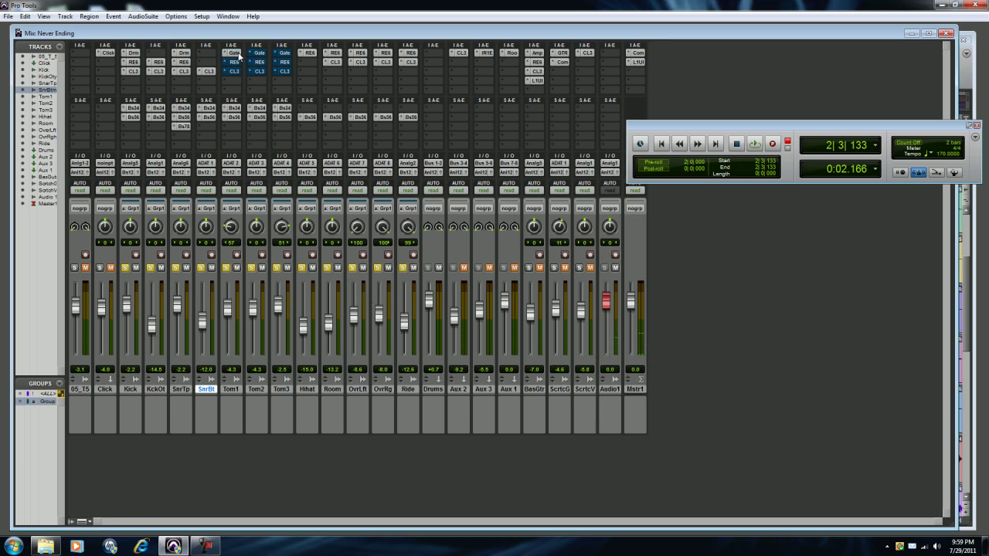
click(251, 269)
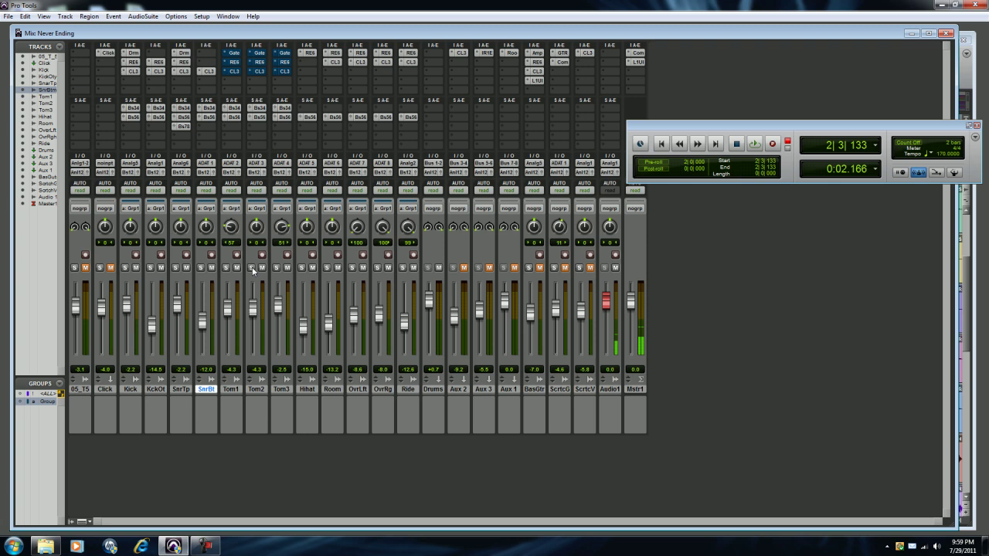
click(251, 269)
click(251, 268)
click(251, 269)
click(225, 267)
click(277, 268)
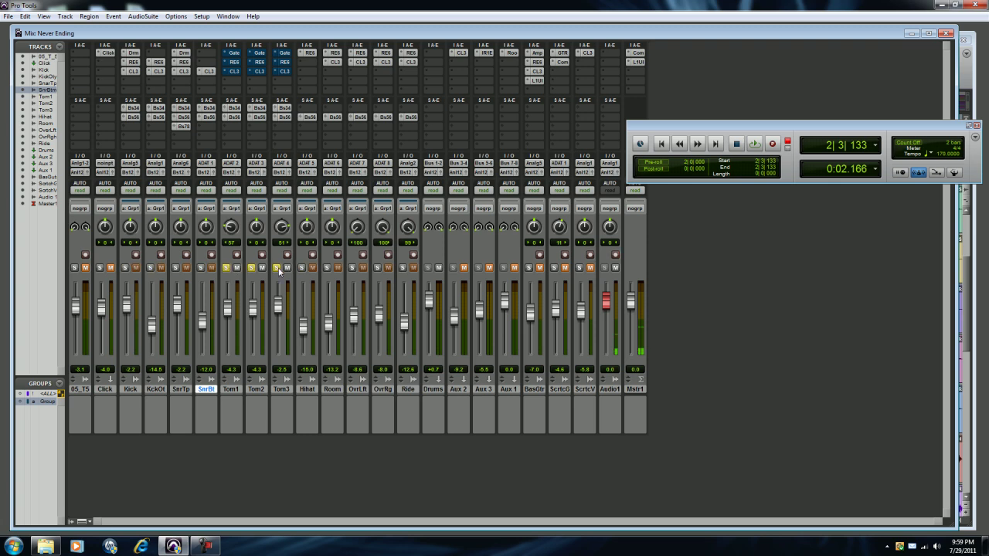
key(space)
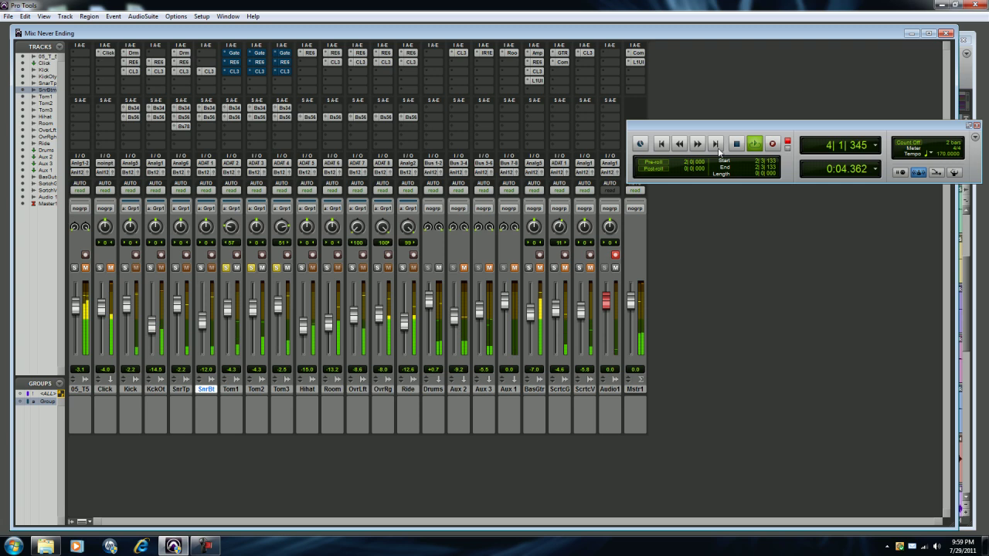
key(ctrl+equal)
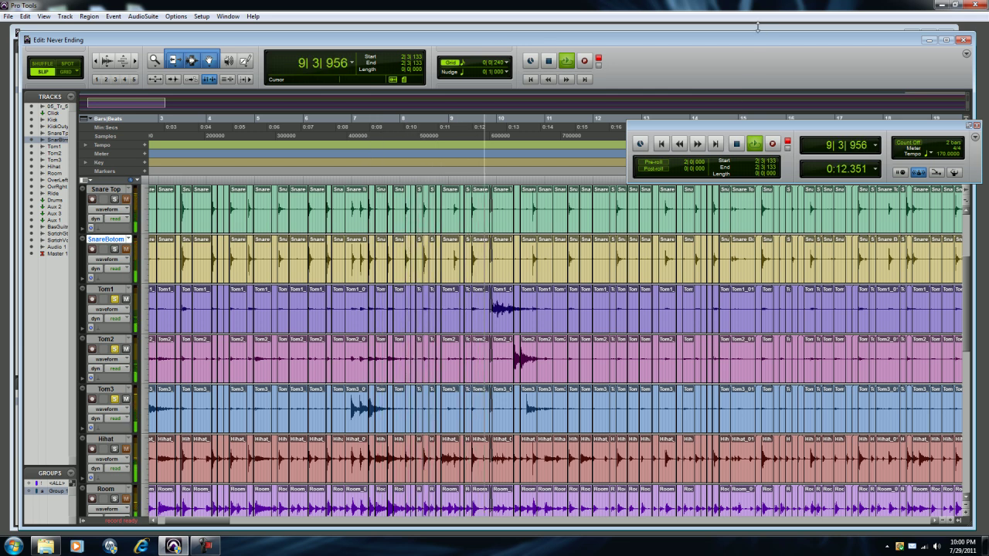
Restart tom playback from 2|3|829 and return to the Mix window
click(736, 144)
key(ctrl+equal)
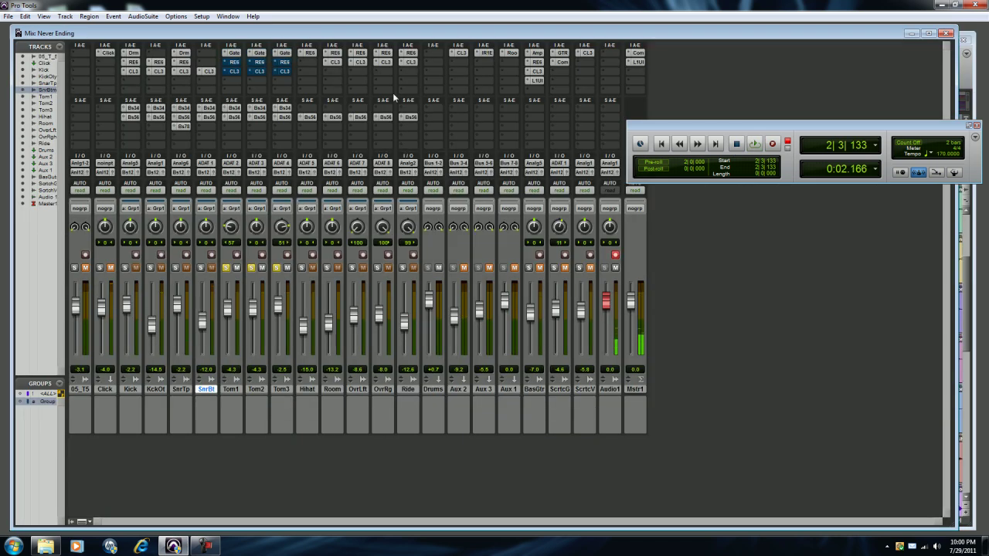
key(ctrl+equal)
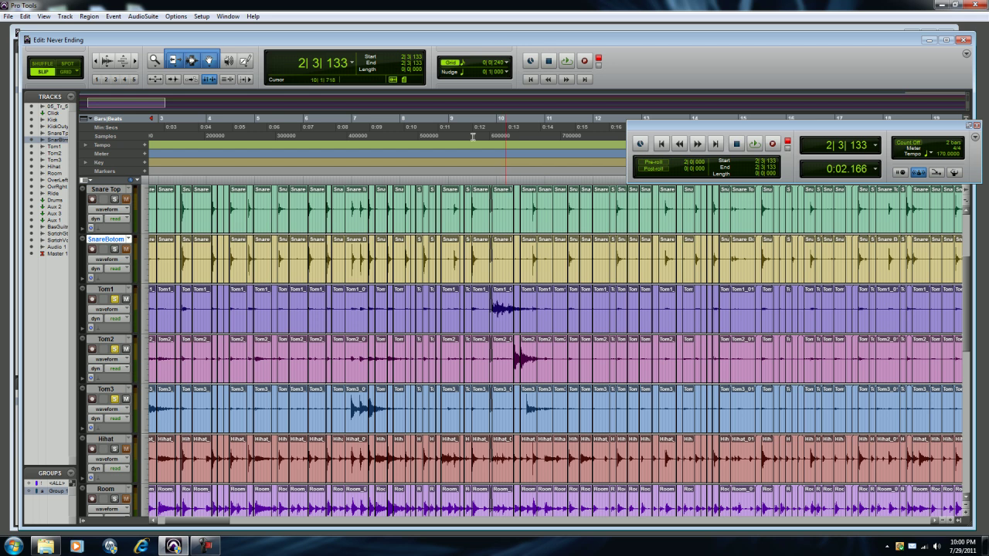
key(space)
key(space)
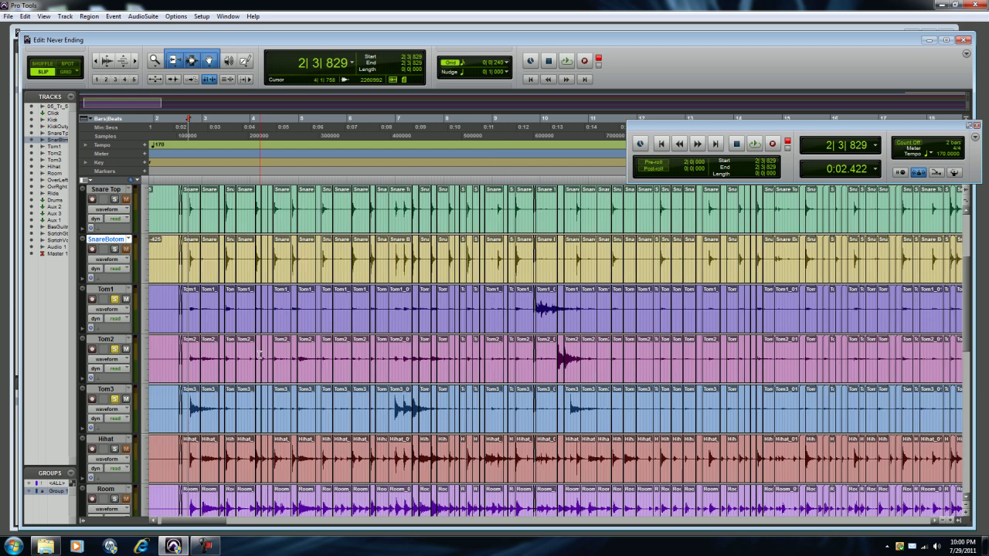
key(space)
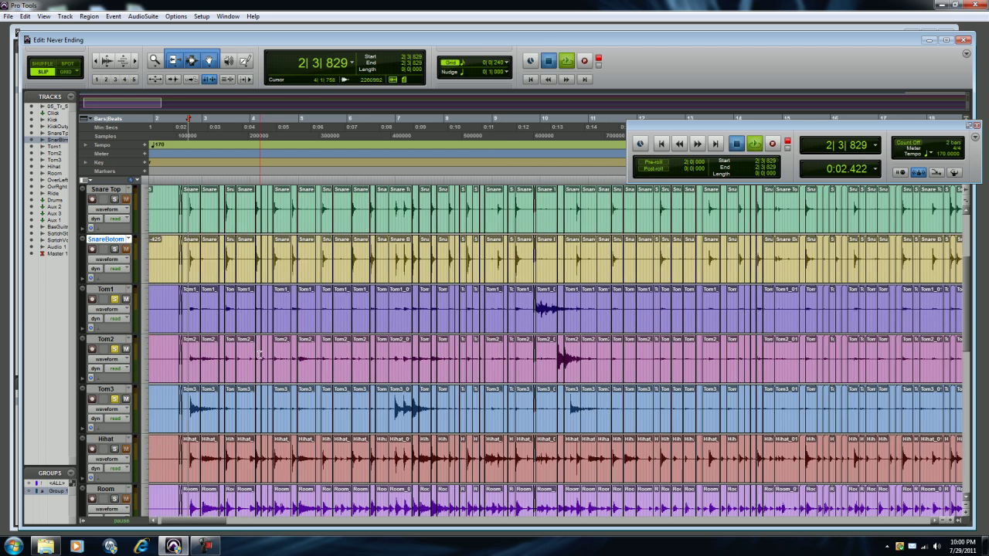
key(ctrl+equal)
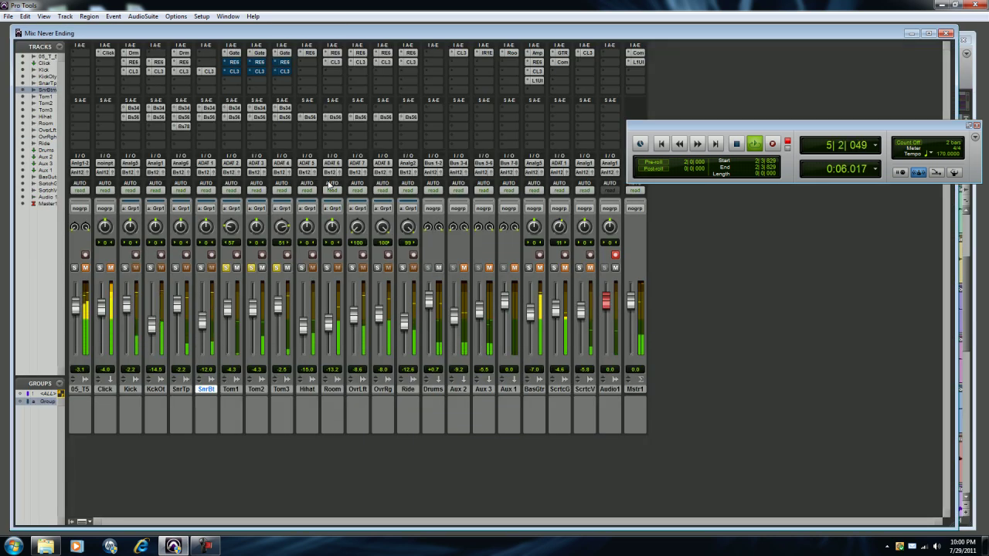
Open Tom2's gate, stop playback, and re-enable the EQ and compressor on Tom1–Tom3
click(259, 53)
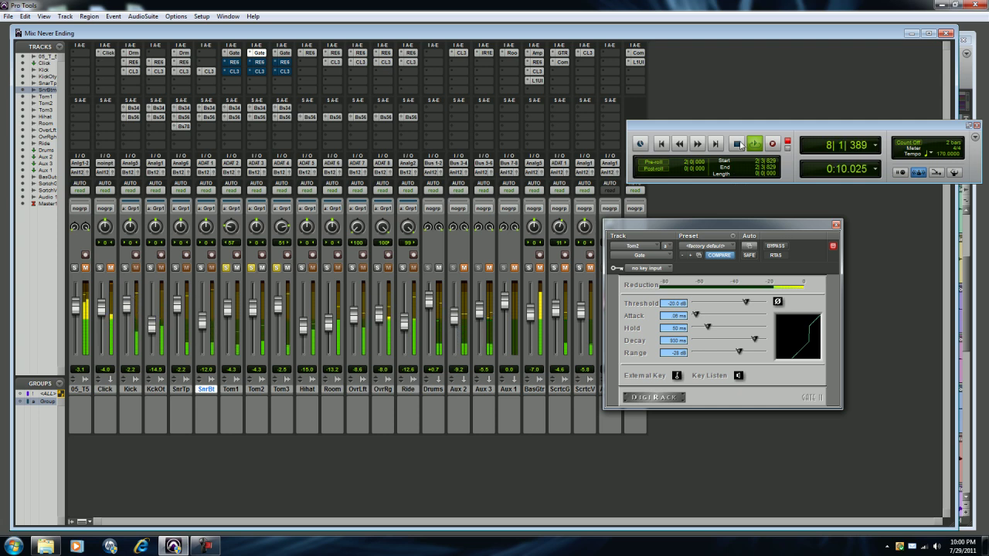
click(738, 144)
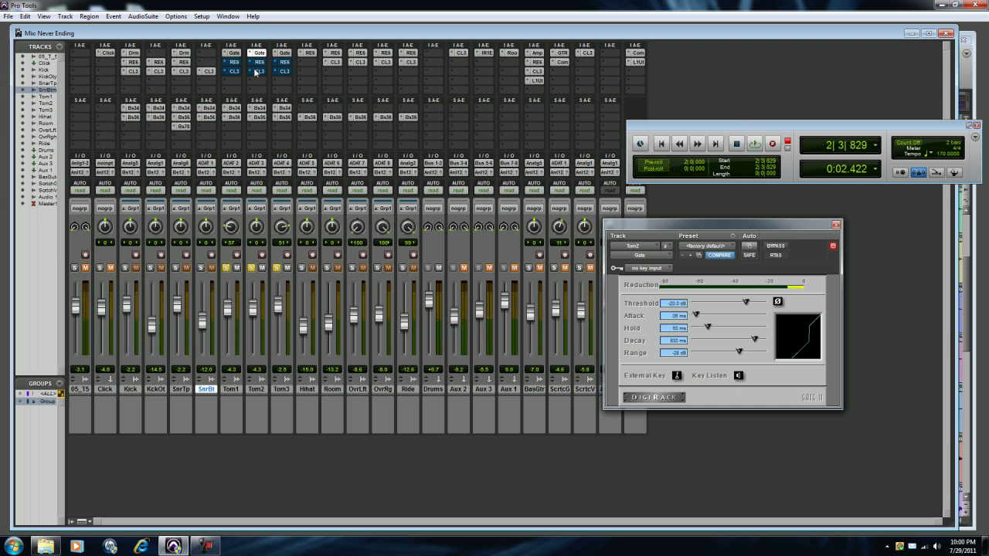
drag(236, 64, 289, 68)
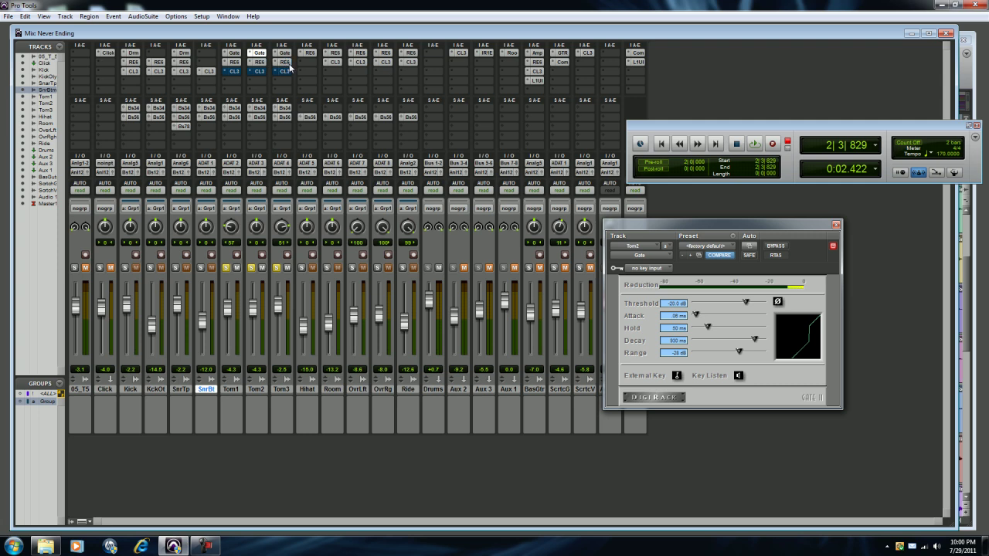
ctrl+click(236, 73)
ctrl+click(261, 73)
ctrl+click(283, 73)
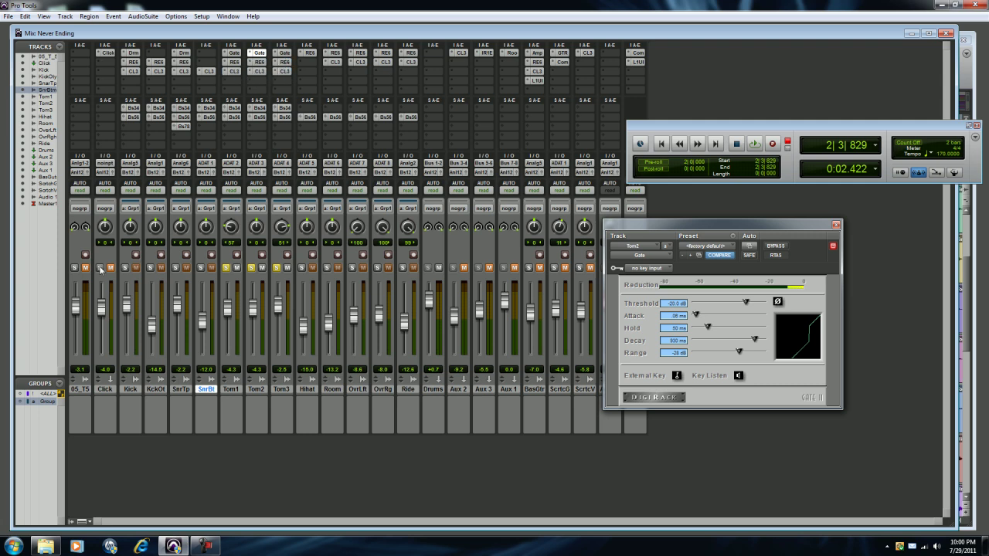
On Tom1's EQ, boost band 5 and raise band 2 by 2.4 dB around 86 Hz
click(240, 61)
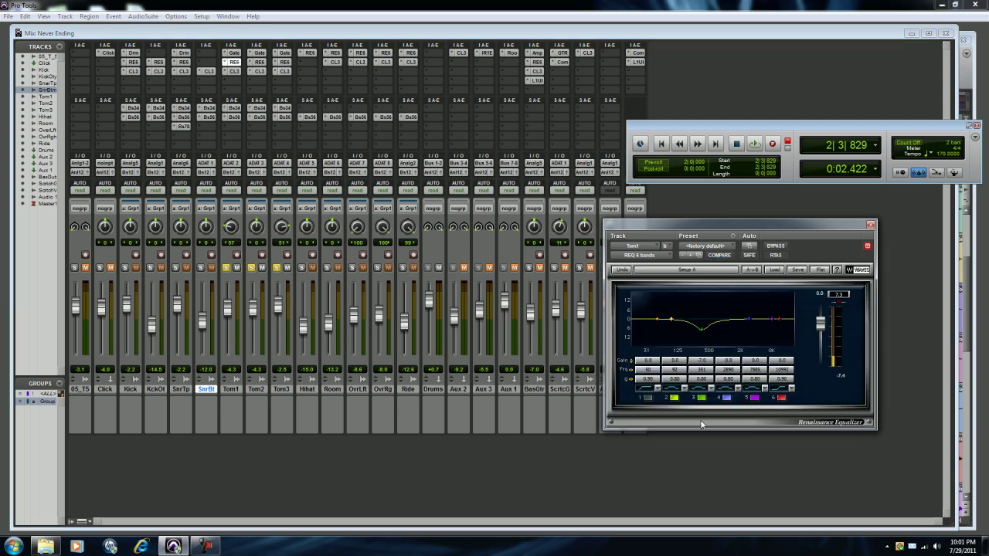
drag(757, 363, 756, 357)
mouse_move(665, 363)
mouse_down()
mouse_move(666, 352)
mouse_move(669, 370)
mouse_up()
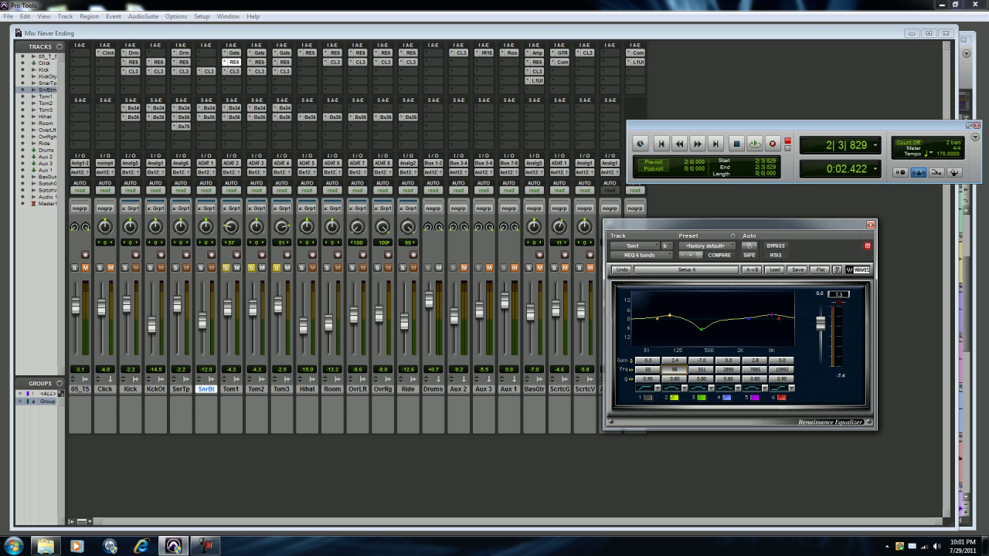
On Tom3's EQ, boost band 2 to 3.2 dB at 71 Hz and boost the top band
click(286, 62)
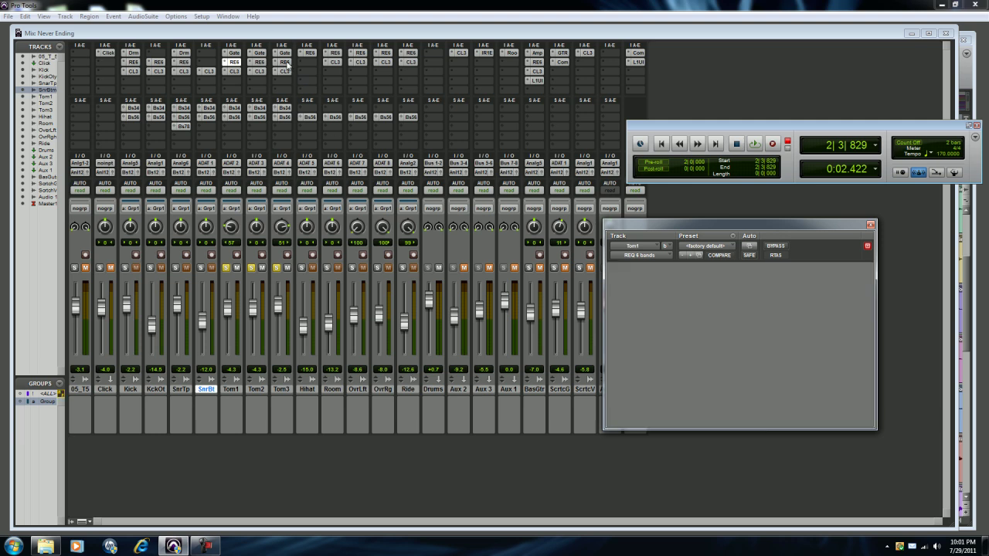
drag(675, 363, 669, 369)
mouse_move(781, 360)
mouse_down()
mouse_move(782, 375)
mouse_move(782, 364)
mouse_up()
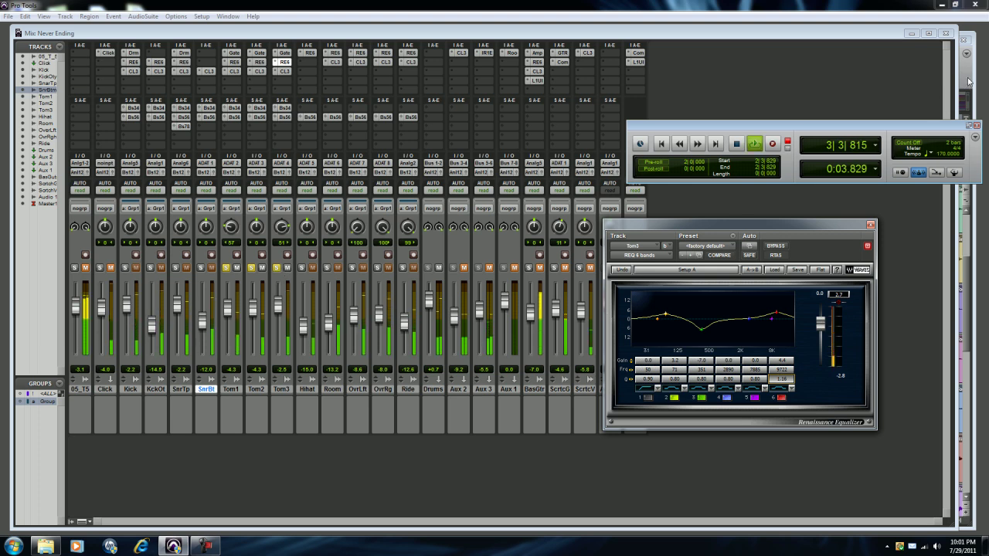
key(ctrl+equal)
key(ctrl+equal)
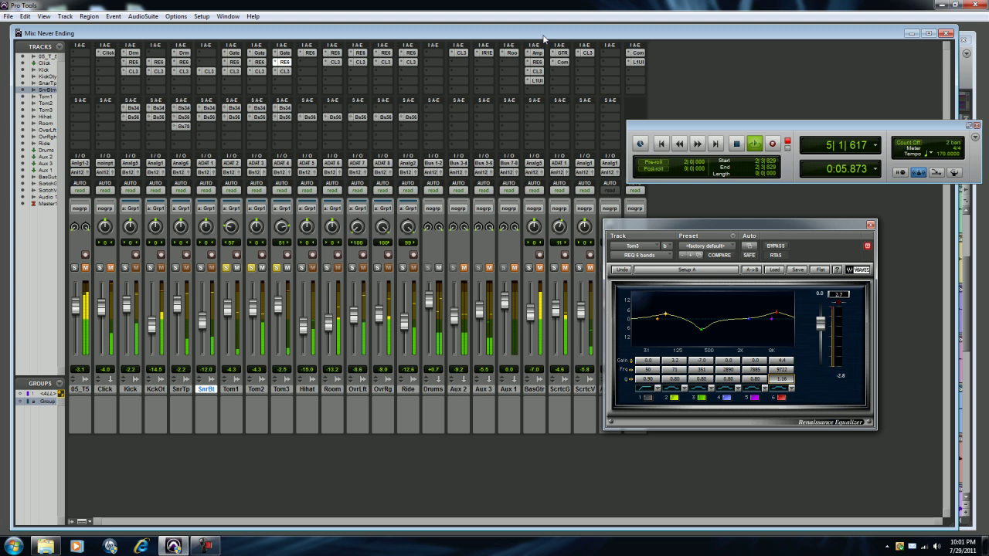
click(285, 71)
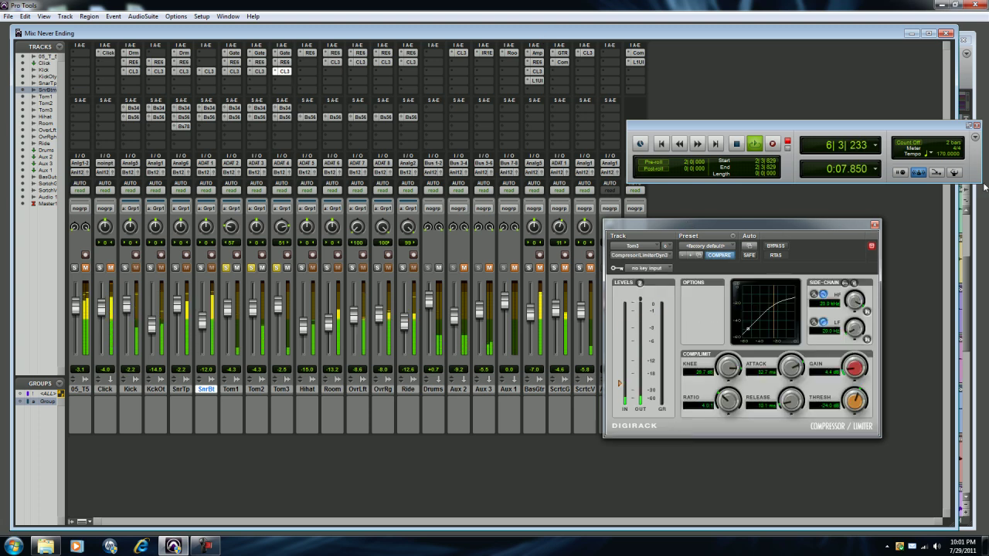
Stop playback back at 2|3|829 and solo every grouped drum channel, Kick through Ride
key(ctrl+equal)
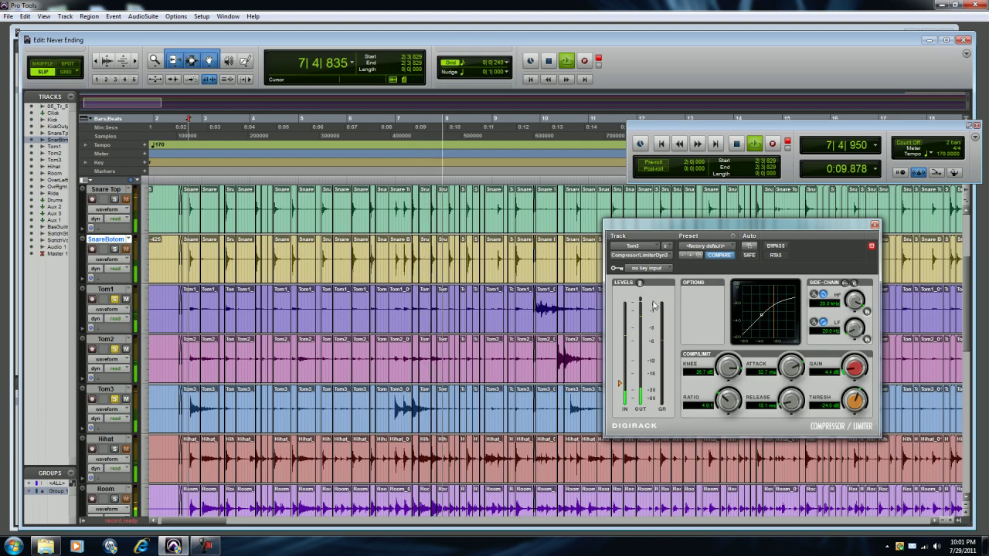
key(space)
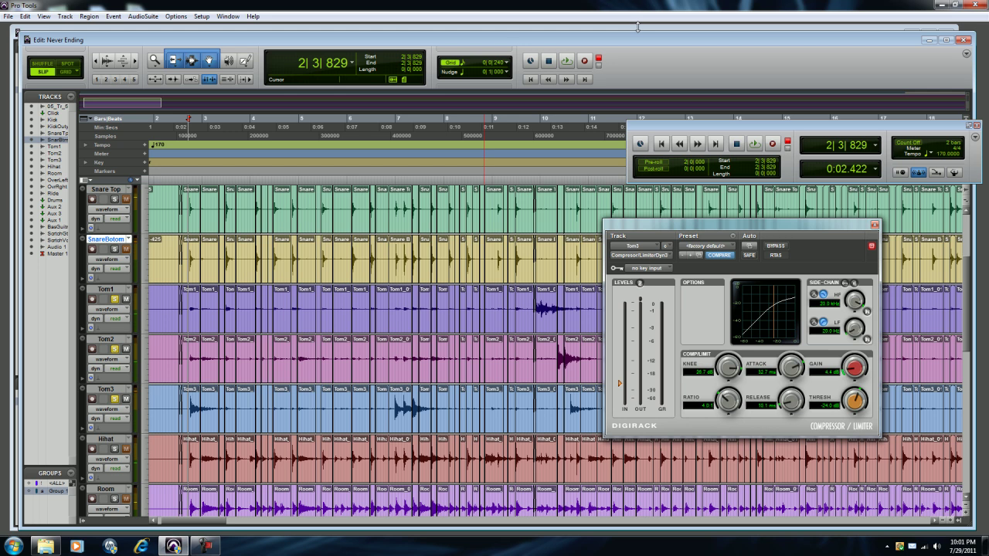
key(ctrl+equal)
click(301, 268)
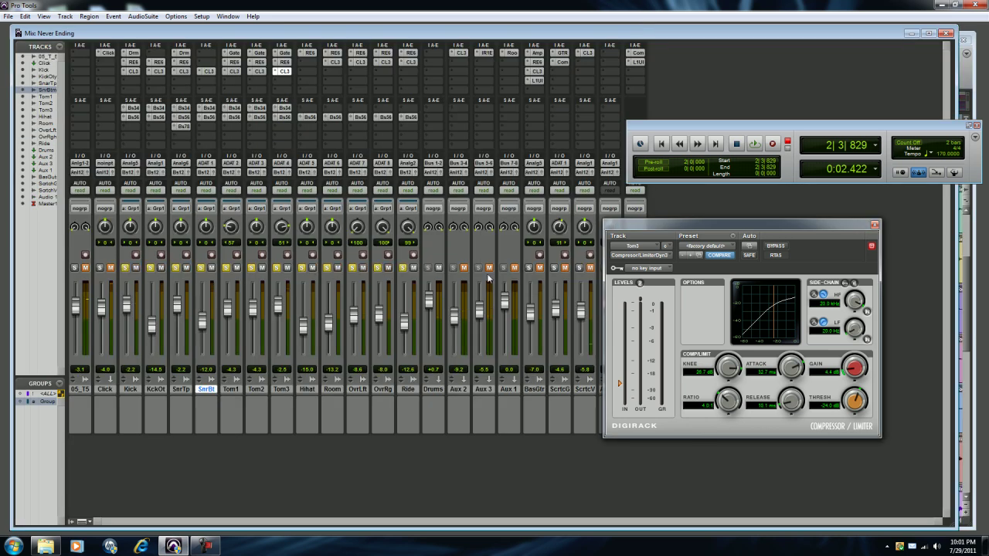
Close Tom3's compressor window and audition the soloed drums, stopping at 2|3|829
key(space)
click(875, 225)
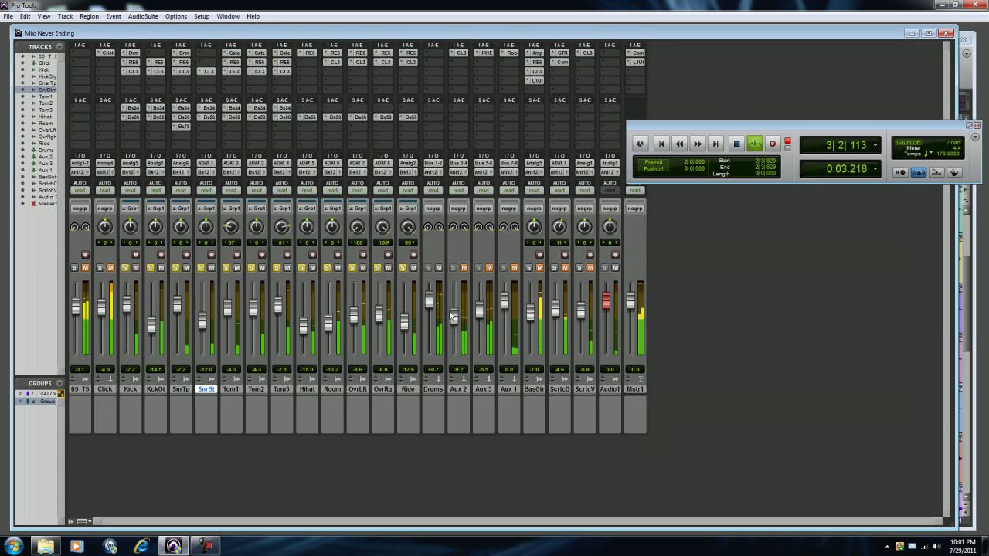
click(737, 145)
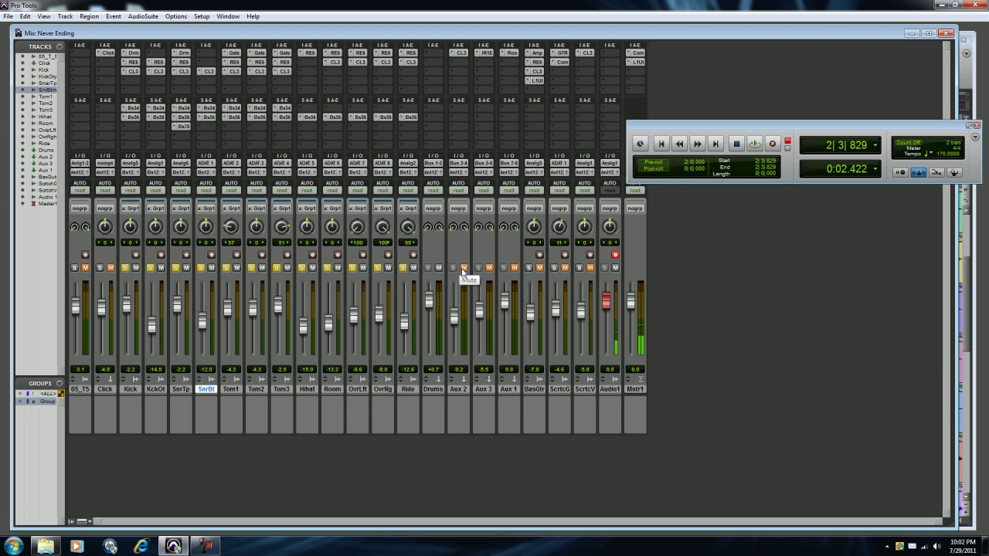
Unmute Aux 2, then compare the drums with Aux 2 and the Drums bus muted and unmuted during playback
click(463, 268)
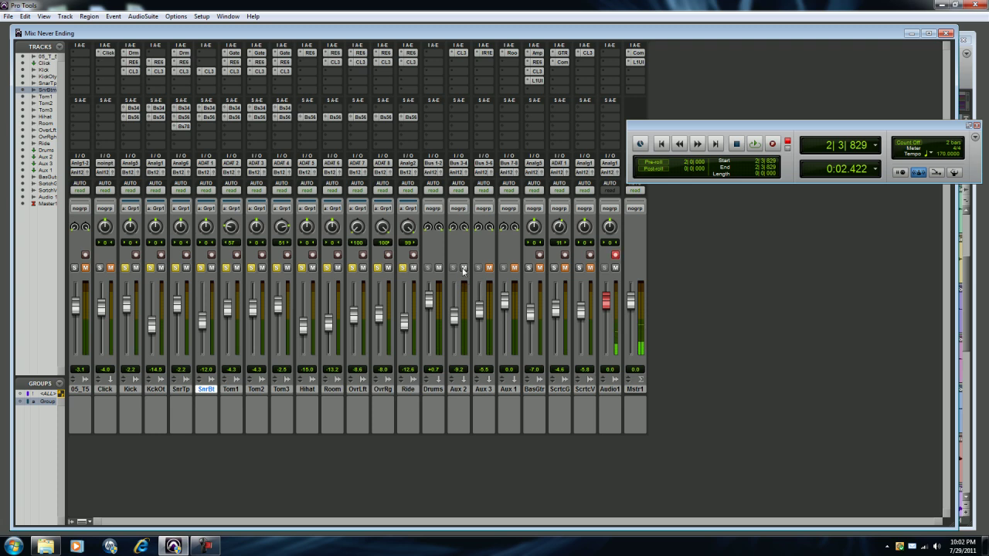
click(756, 144)
click(464, 267)
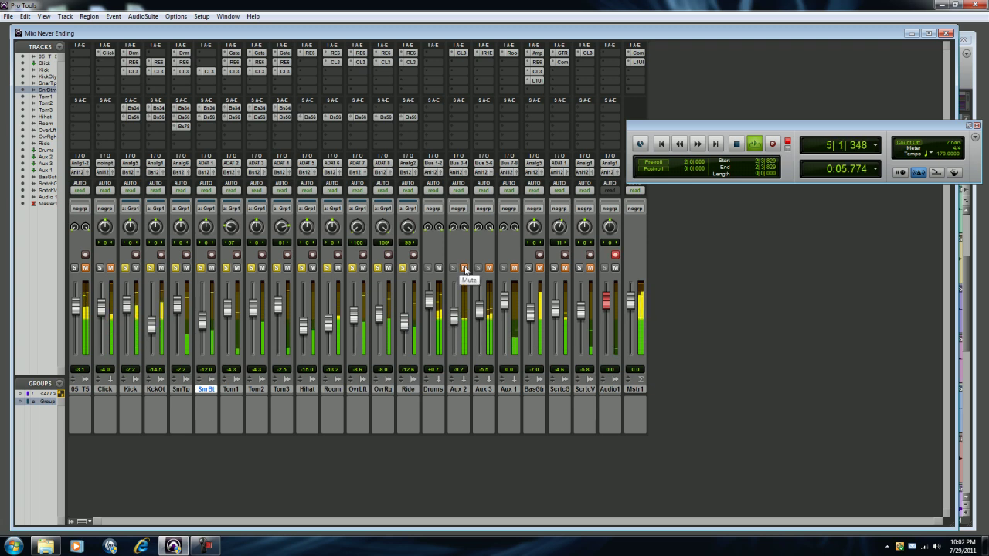
click(465, 267)
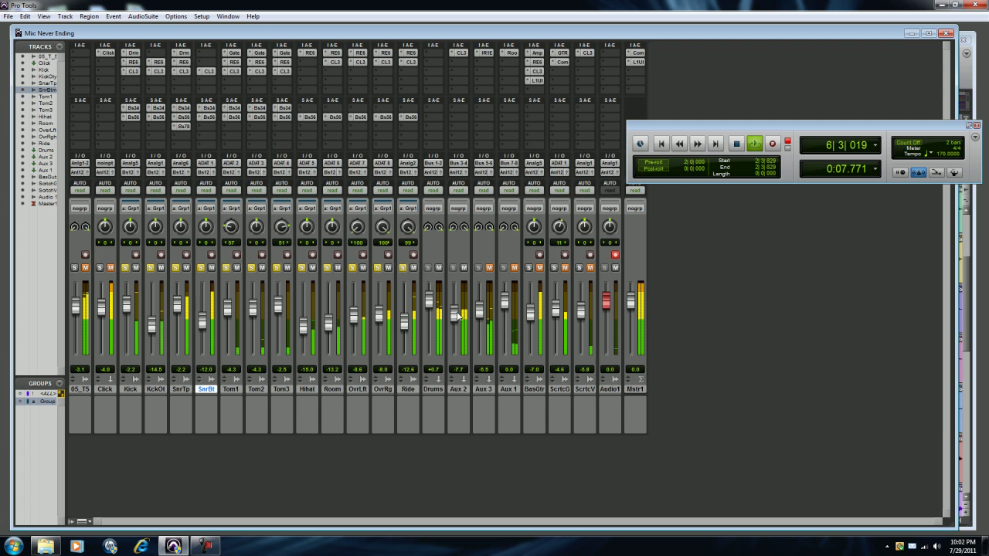
click(438, 268)
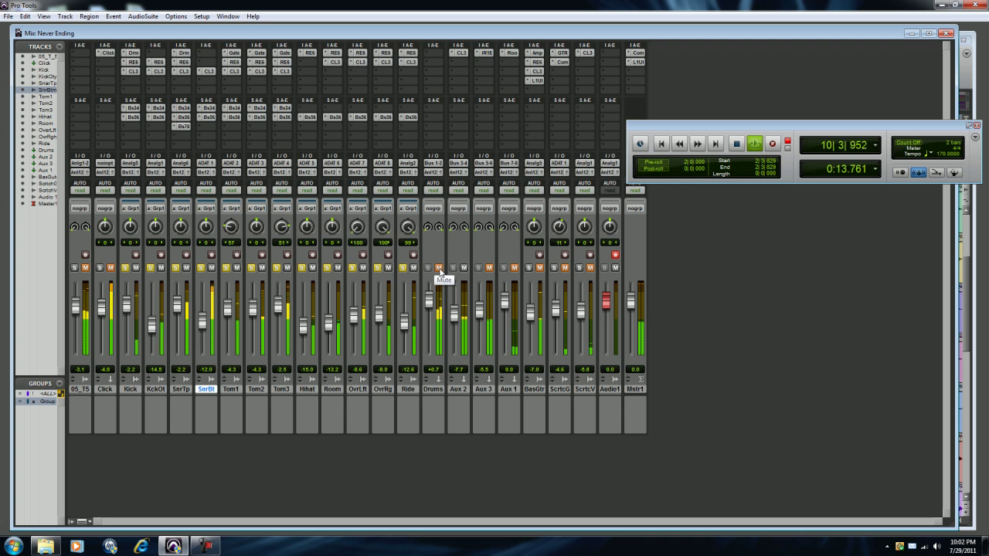
click(438, 268)
key(space)
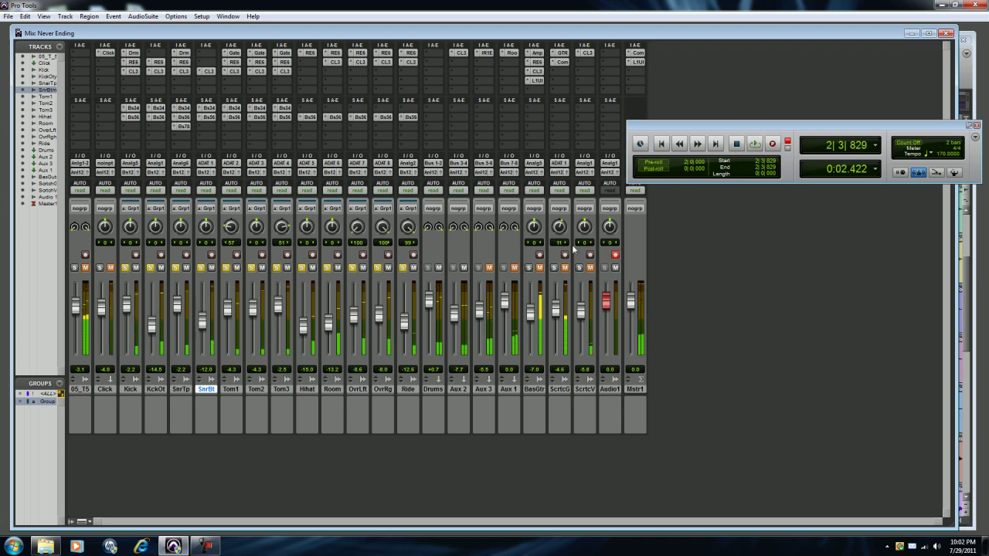
Unmute Aux 3 and review its IR-1 Concert Hall reverb before closing it
click(490, 268)
click(486, 53)
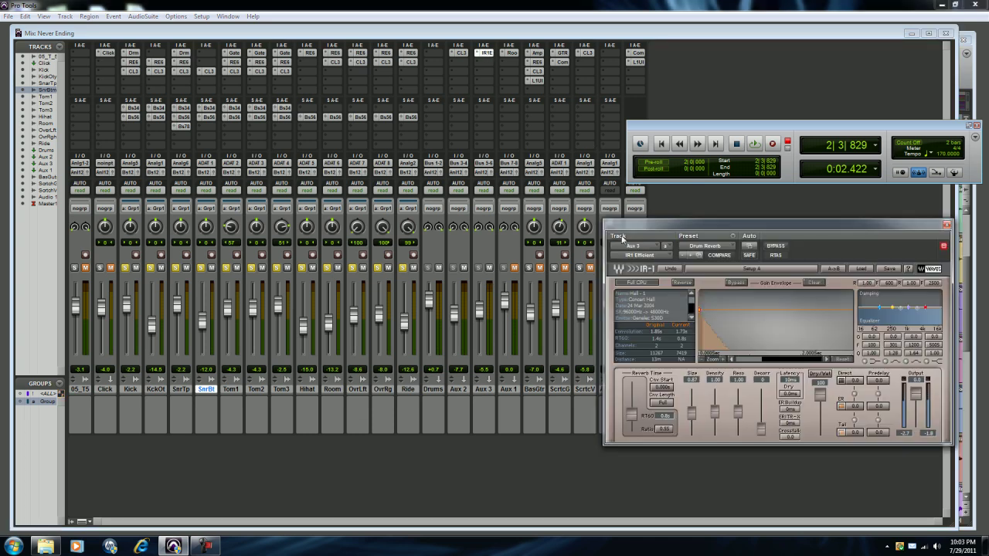
drag(729, 225, 688, 242)
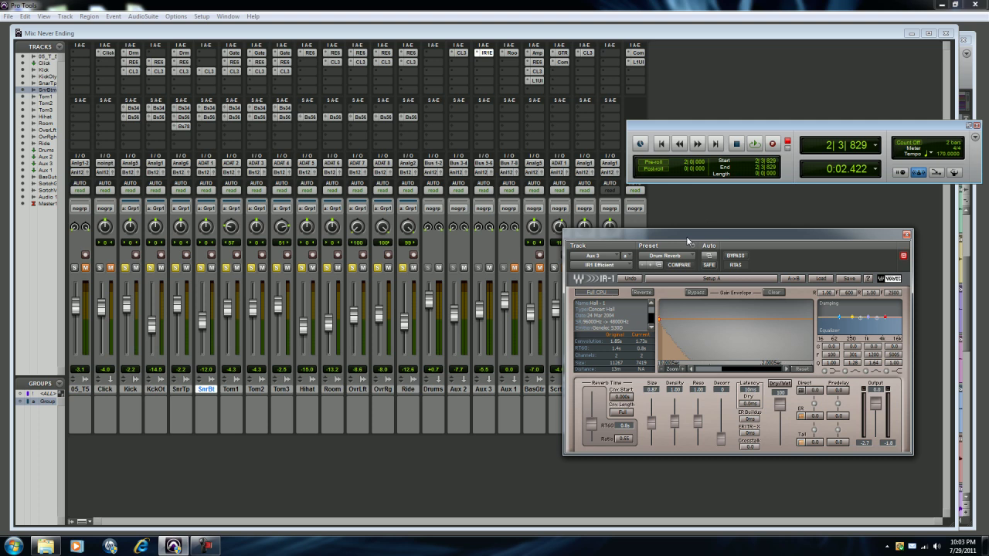
click(907, 236)
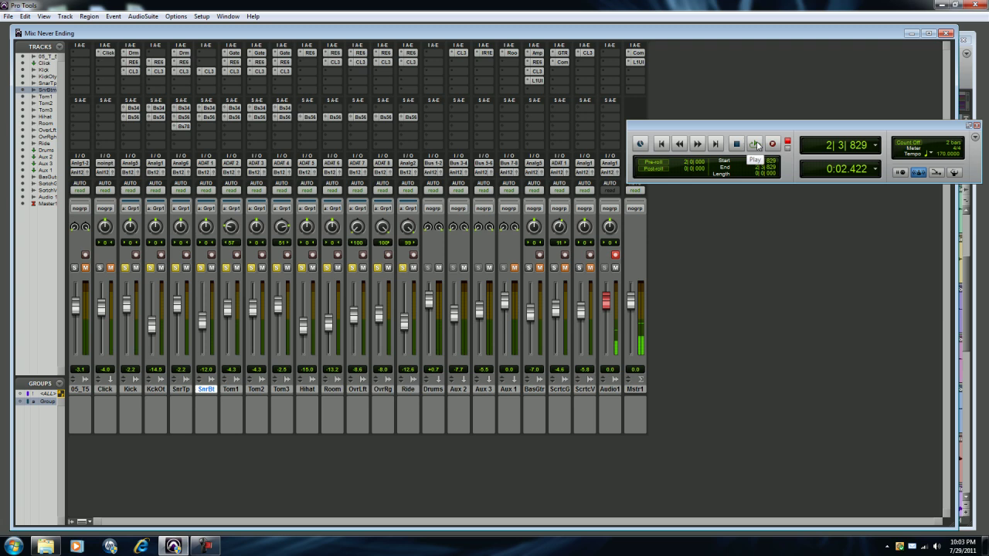
Play the drums back and set the Aux 3 reverb return to -4.0
click(756, 144)
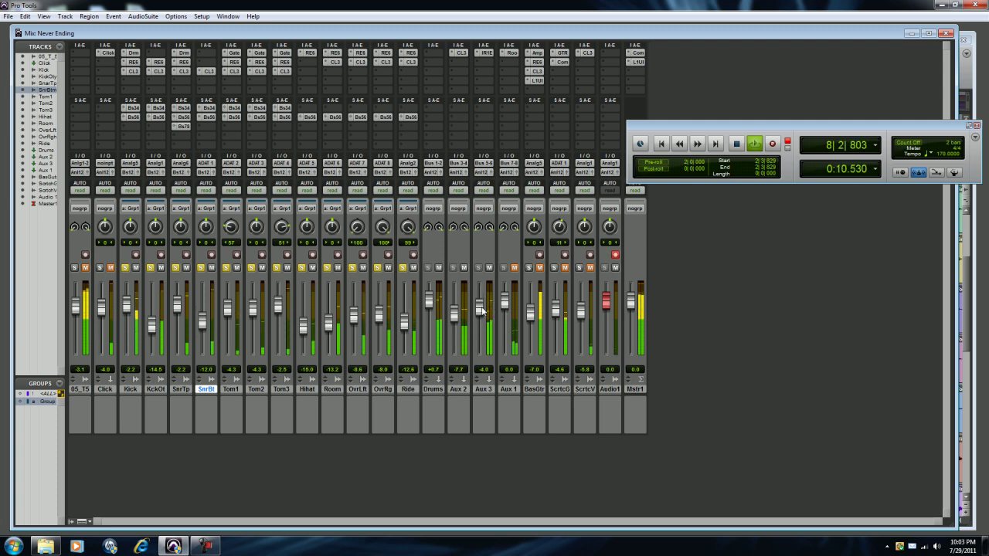
click(737, 145)
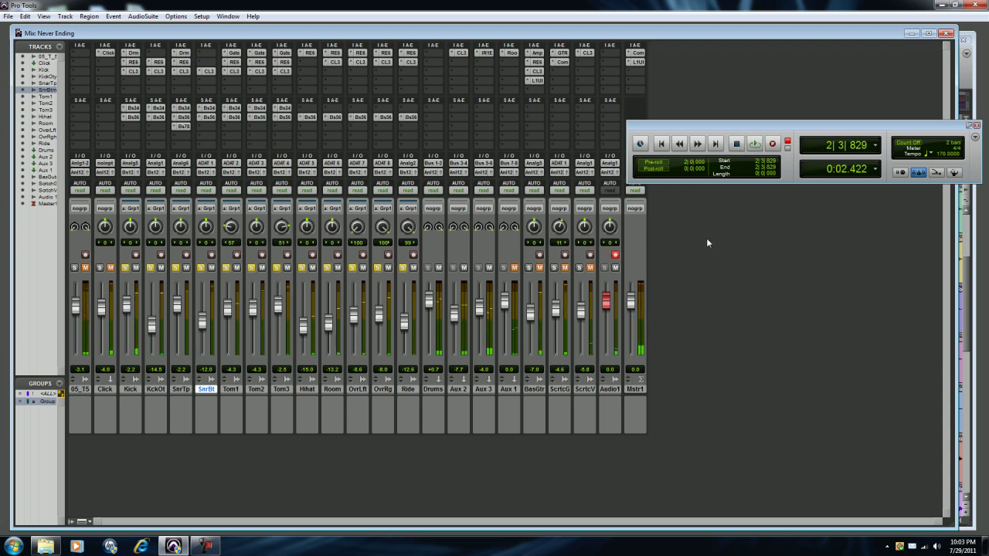
Unmute Aux 1, then check Snare Top's Bus 7-8 send and Aux 1's Classik Room reverb
click(515, 268)
click(516, 269)
click(183, 127)
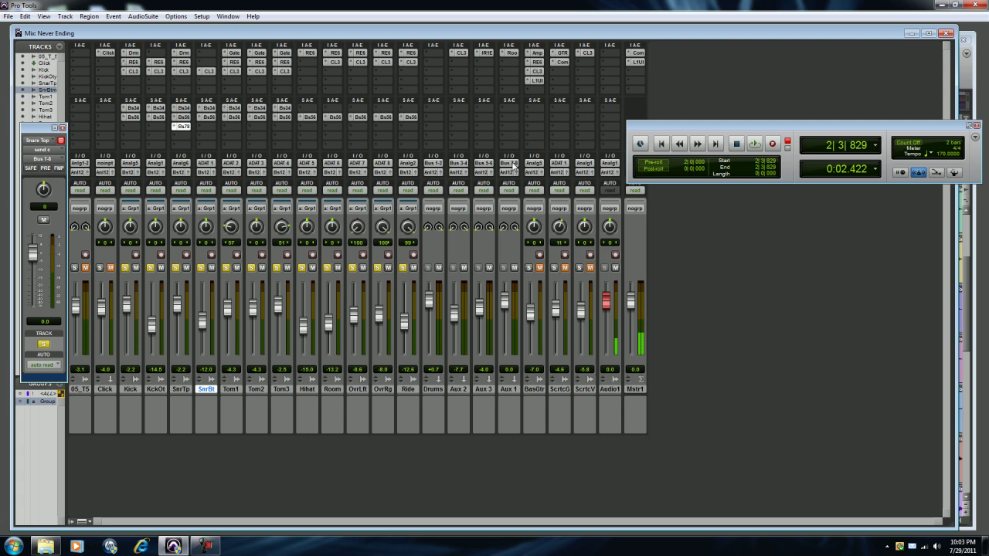
click(512, 53)
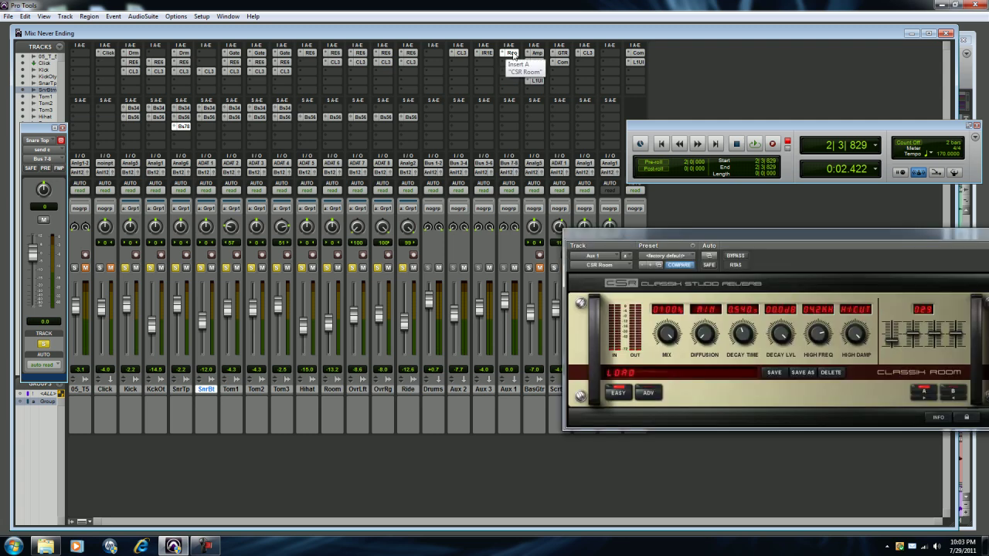
click(512, 54)
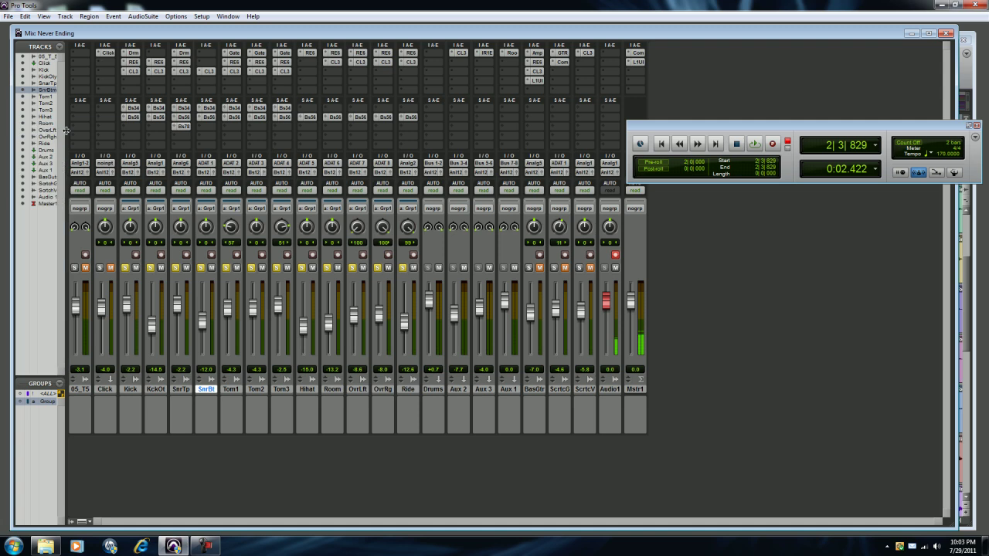
Close the send window, shift the Transport left, and play the mix while checking the Kick EQ
click(62, 127)
drag(731, 128, 660, 157)
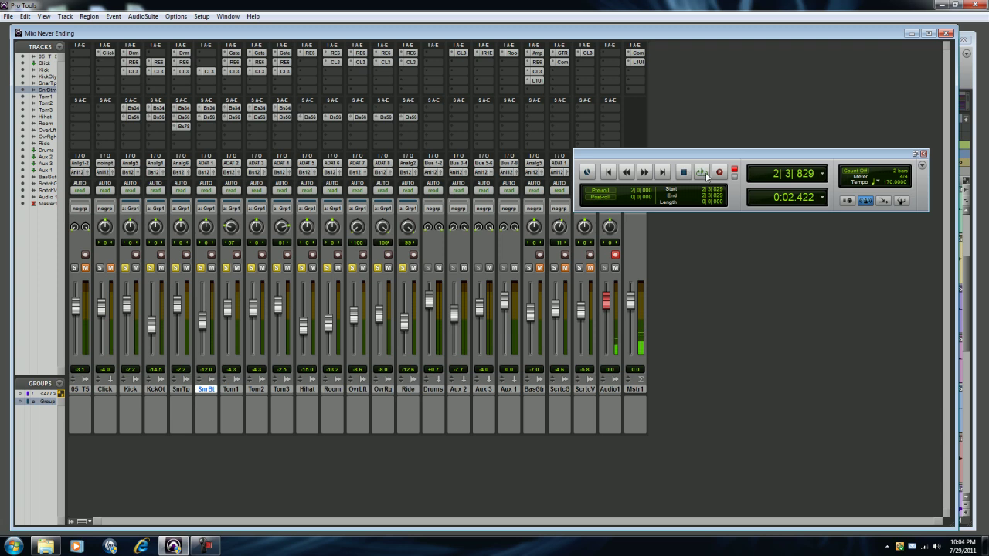
click(704, 175)
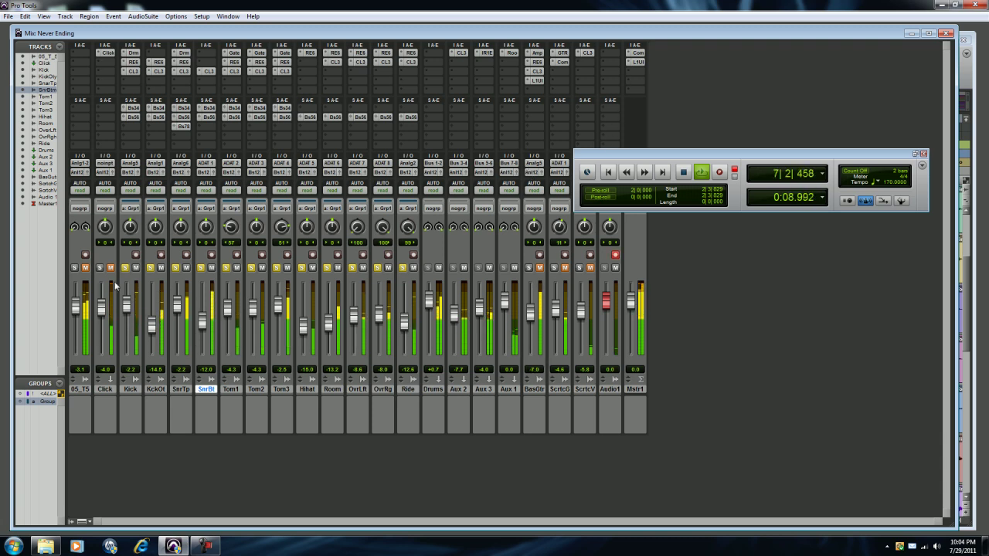
click(133, 62)
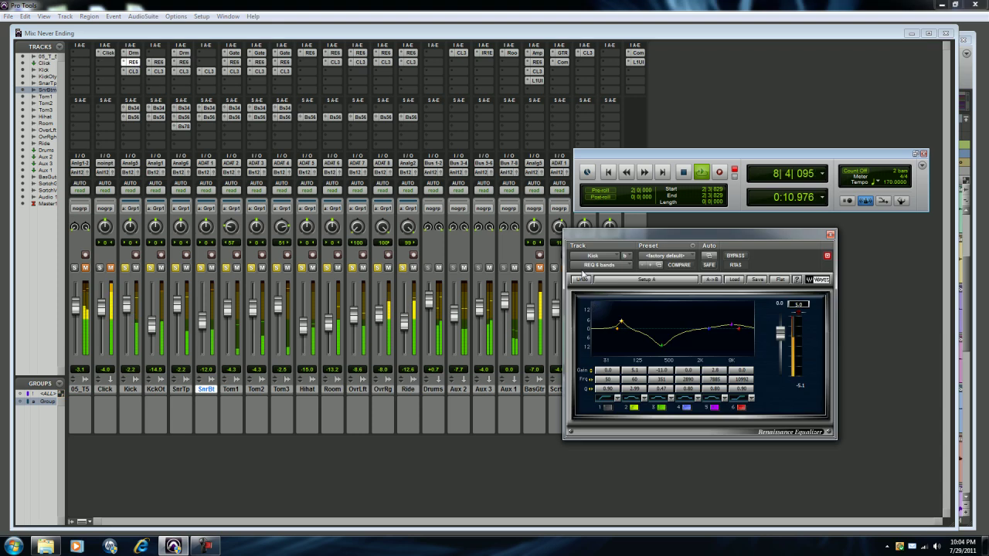
click(829, 234)
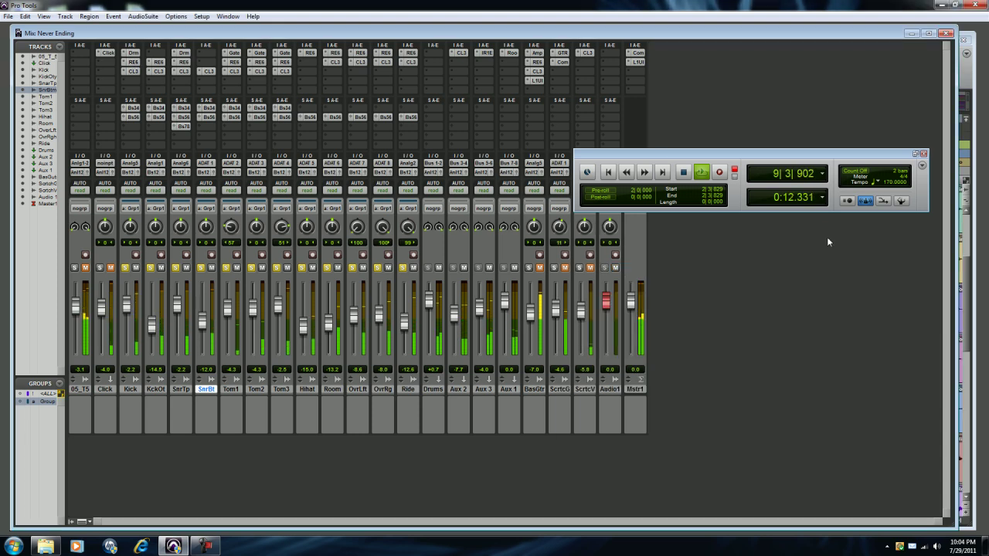
click(699, 174)
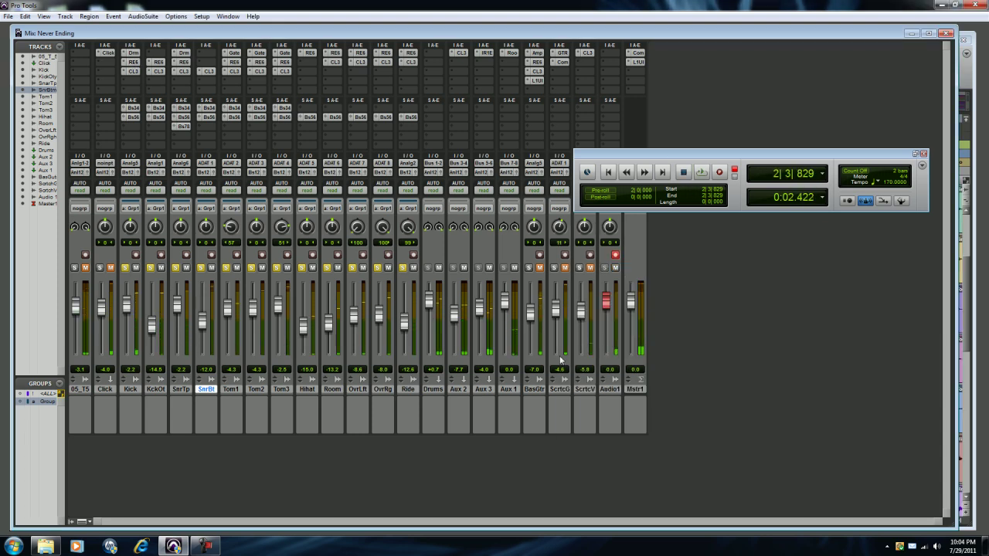
Return the playhead to 1|1|000 and zoom out the Edit window timeline
click(607, 174)
key(ctrl+equal)
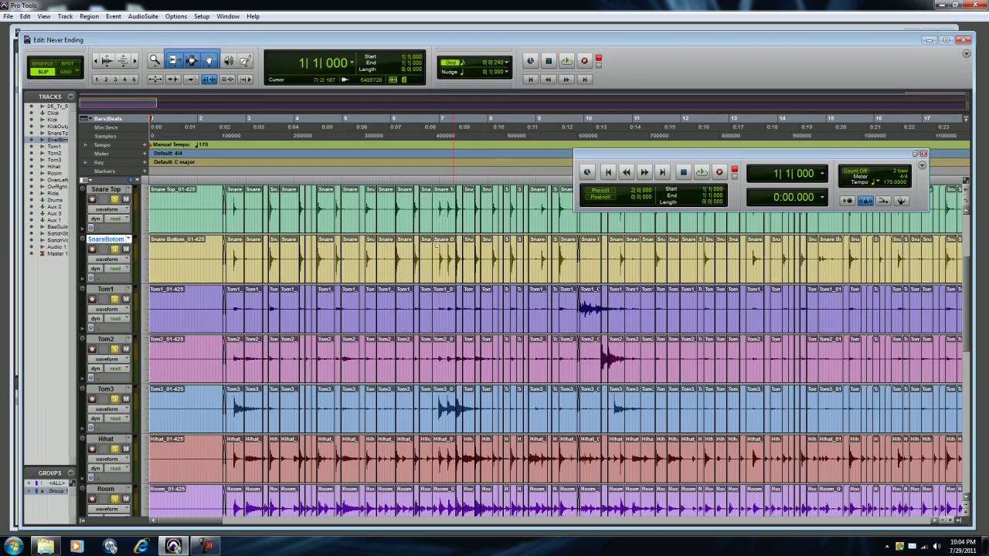
click(96, 60)
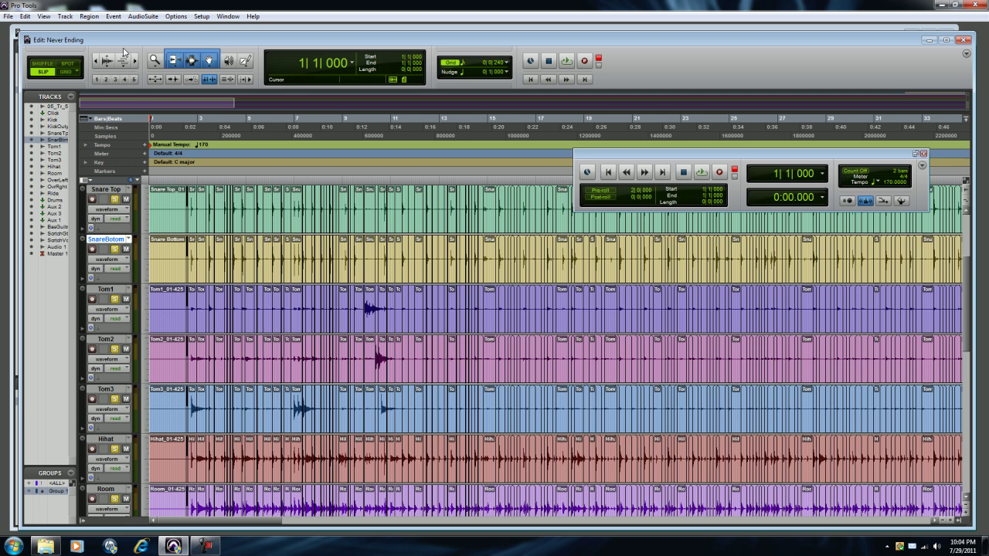
key(ctrl+equal)
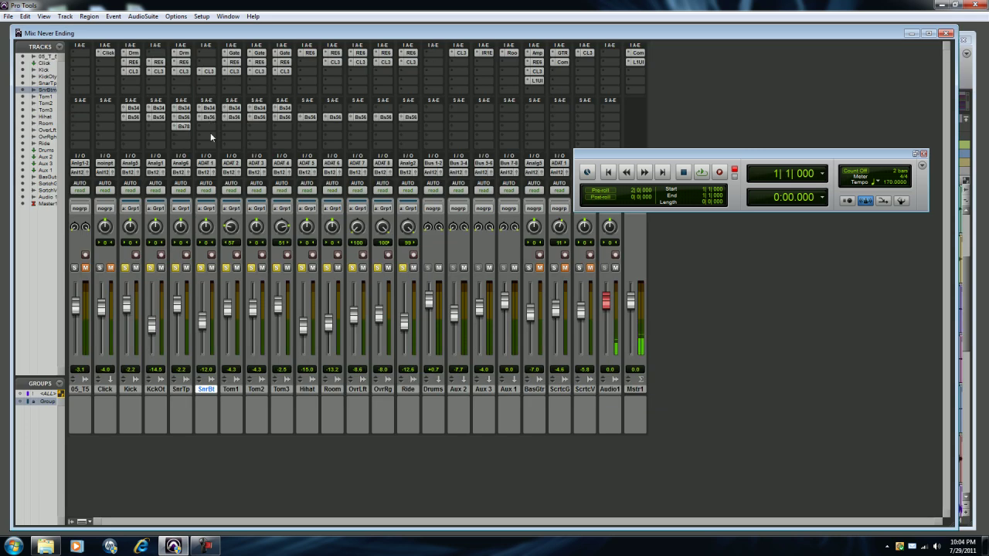
In the mixer, step the track selection from Aux 2 through to the Drums track
click(457, 389)
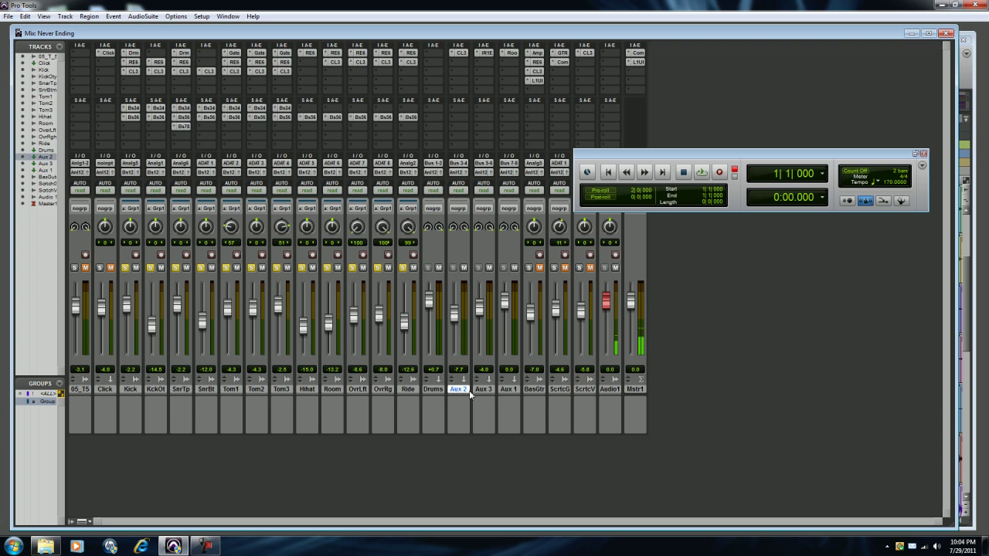
key(semicolon)
key(semicolon)
click(443, 392)
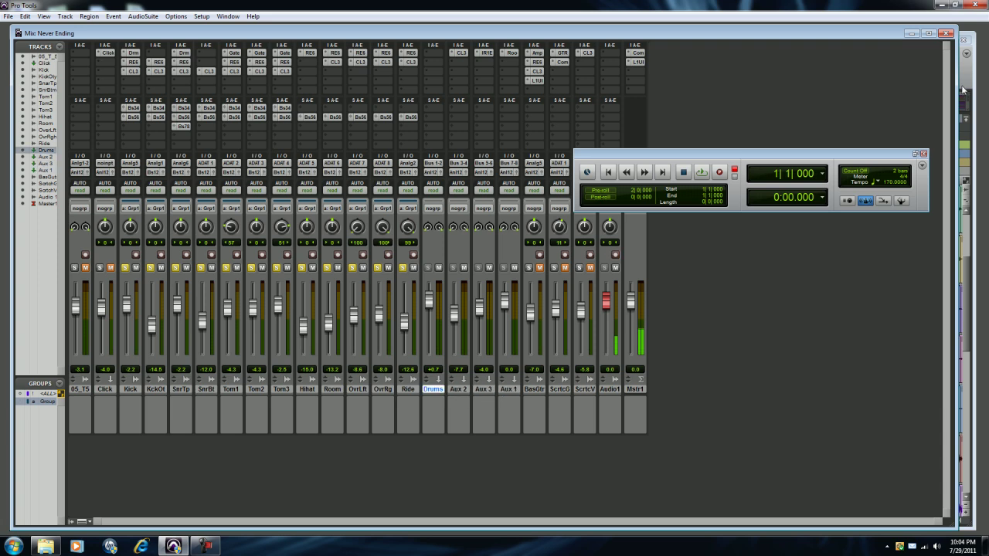